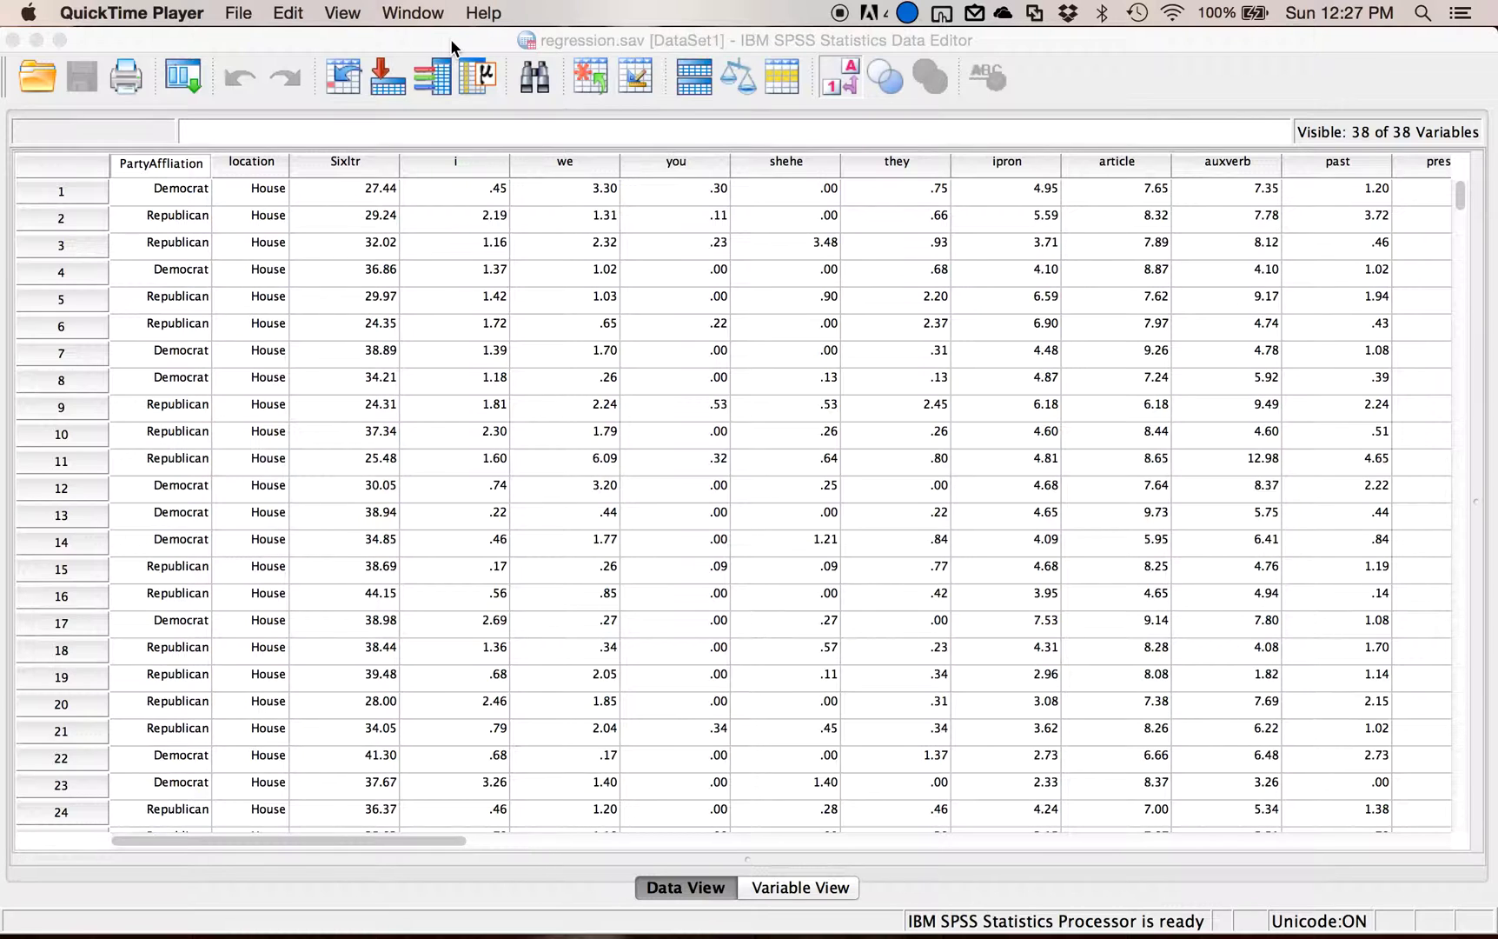
Bring the data editor to the front and select the whole location column
click(422, 39)
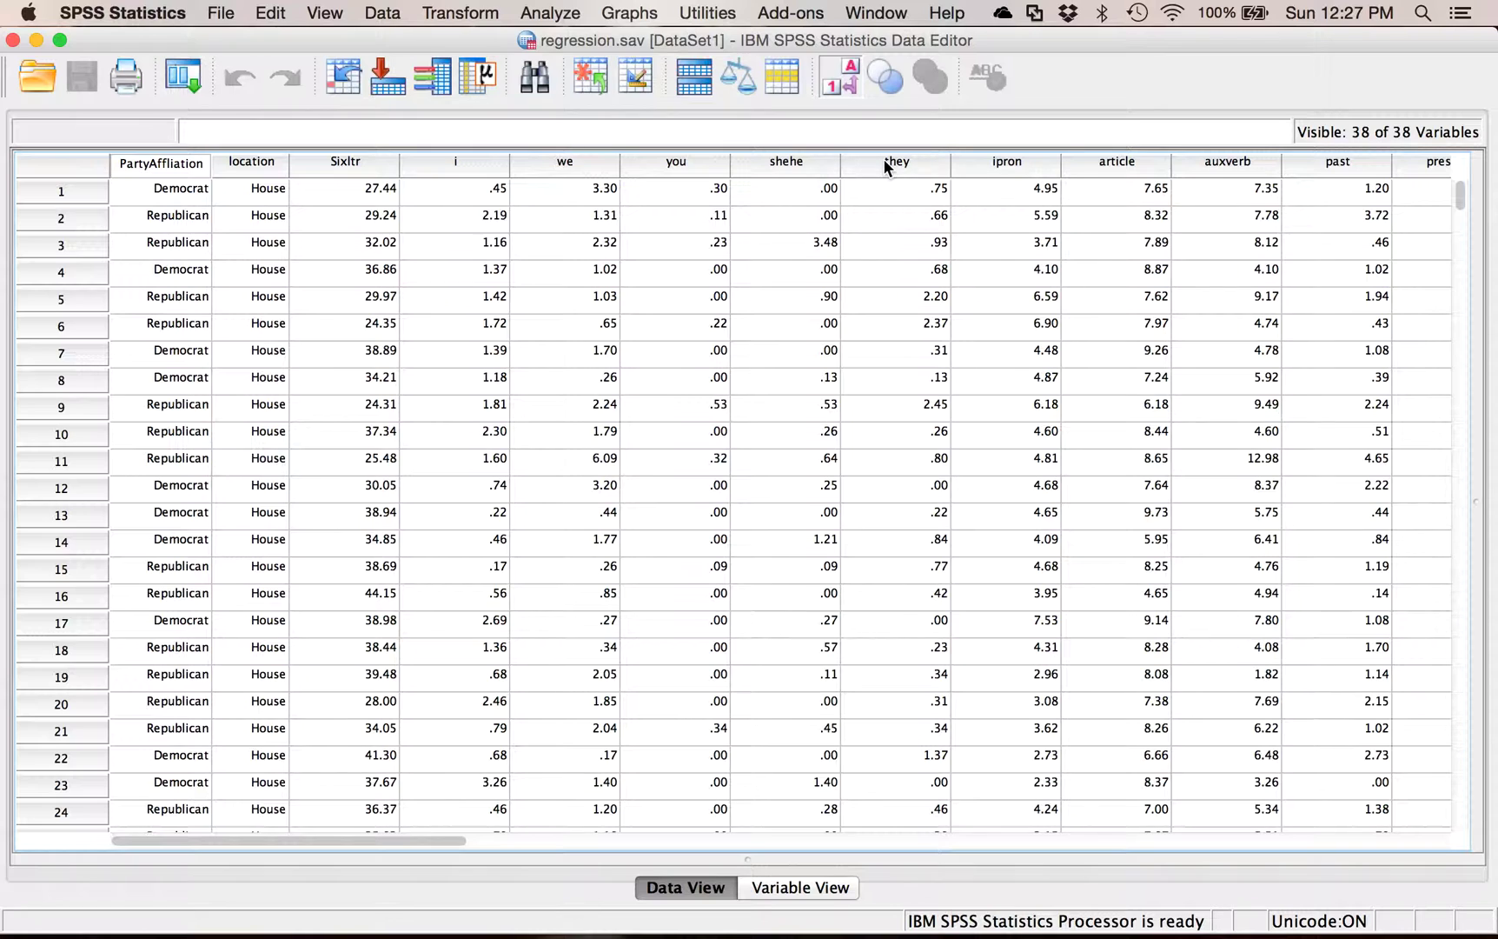
scroll(544, 225, down, 9)
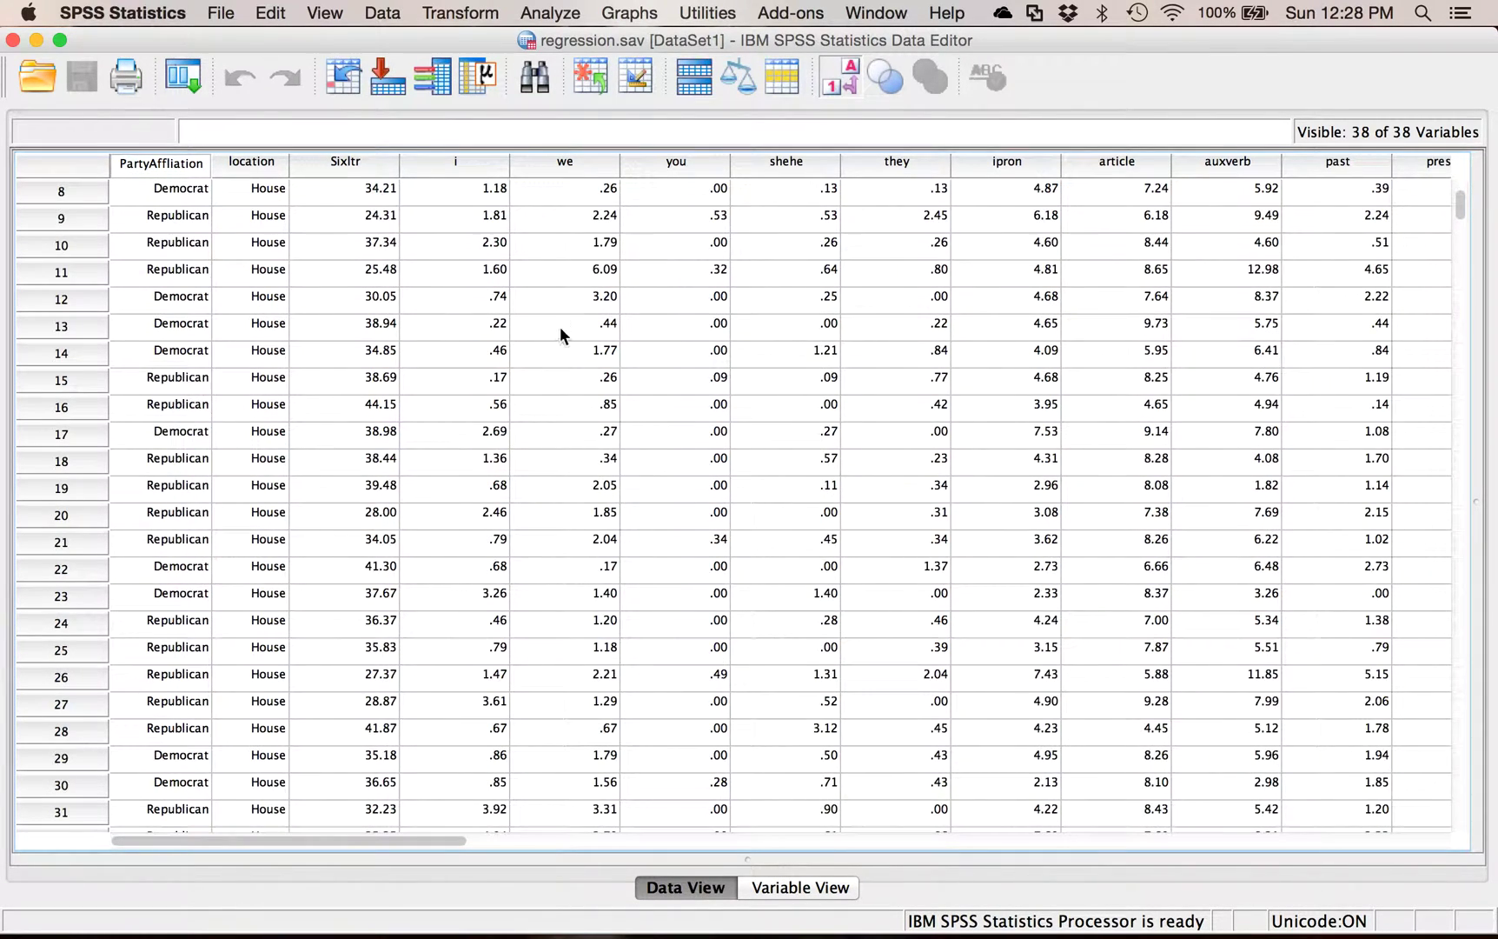
scroll(486, 379, up, 9)
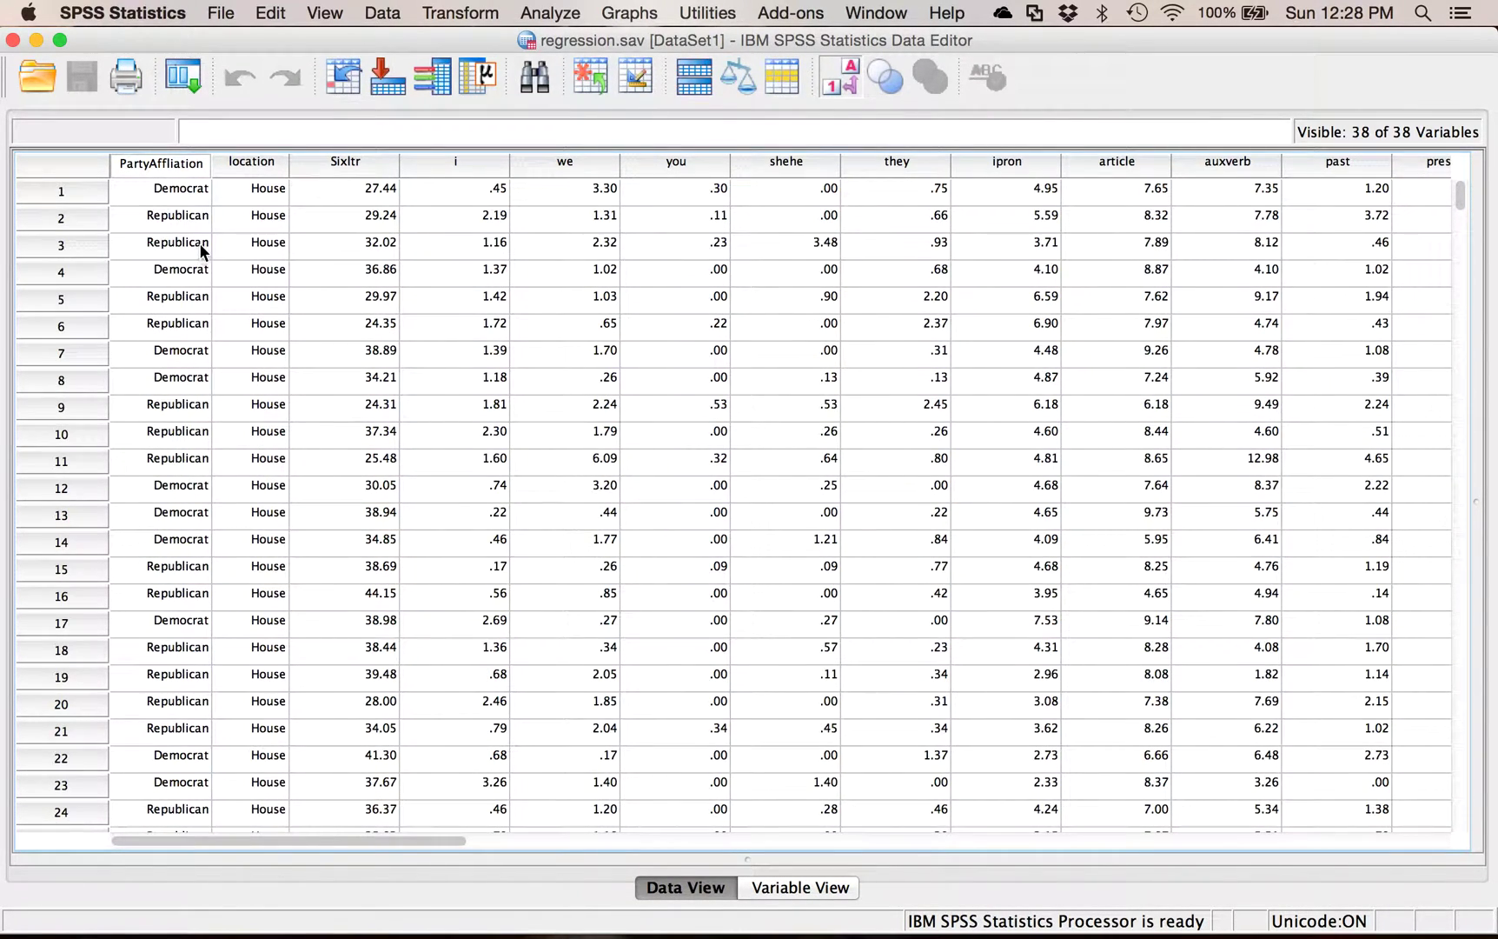
click(232, 173)
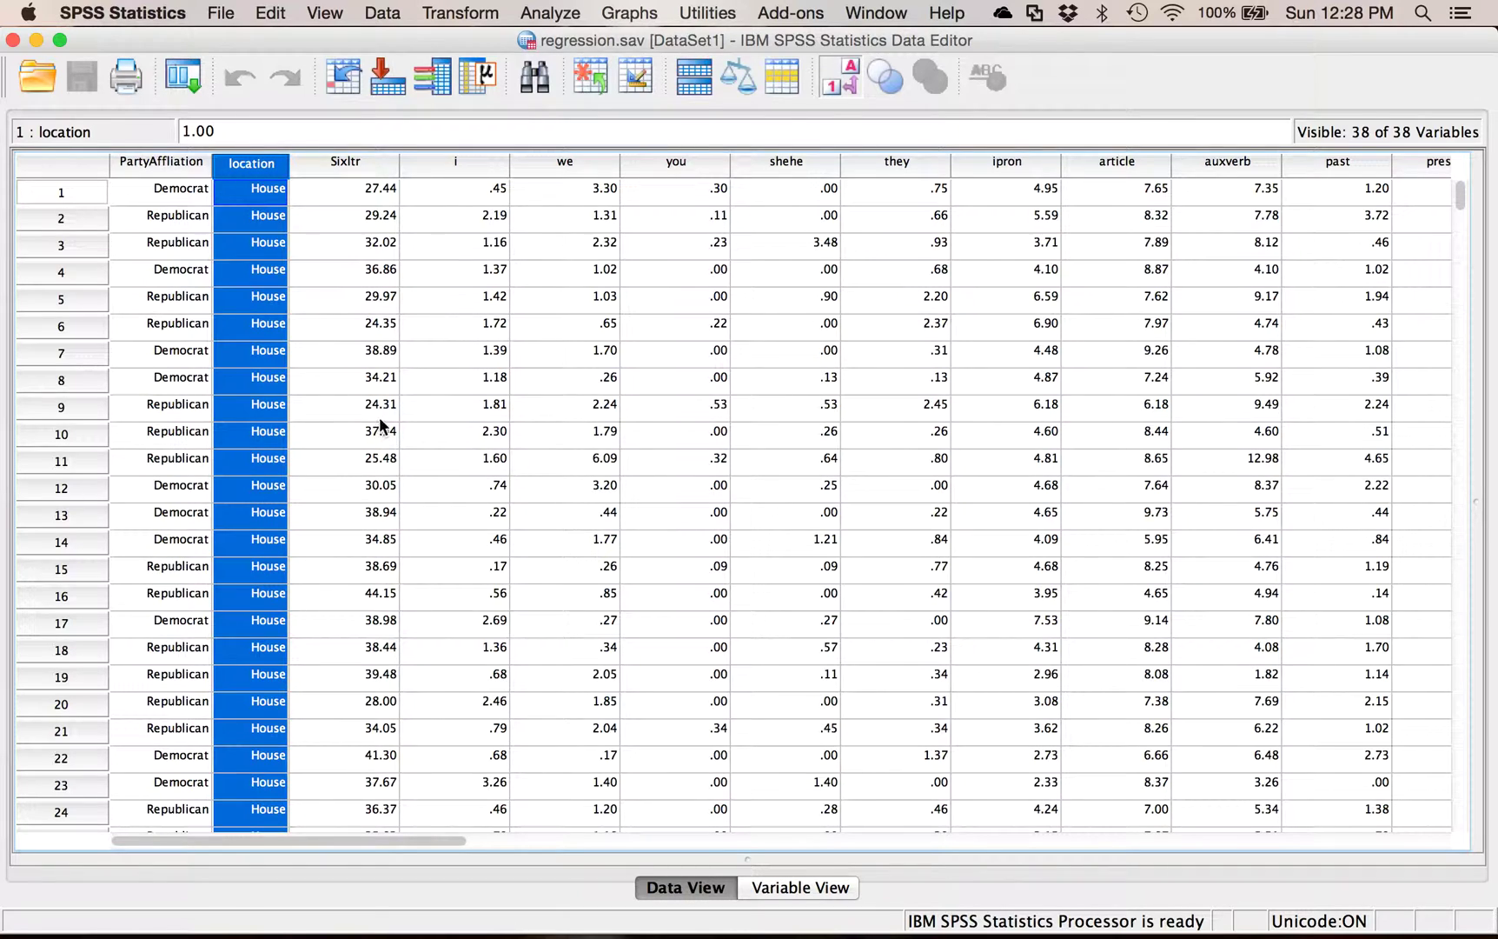
scroll(413, 358, down, 3)
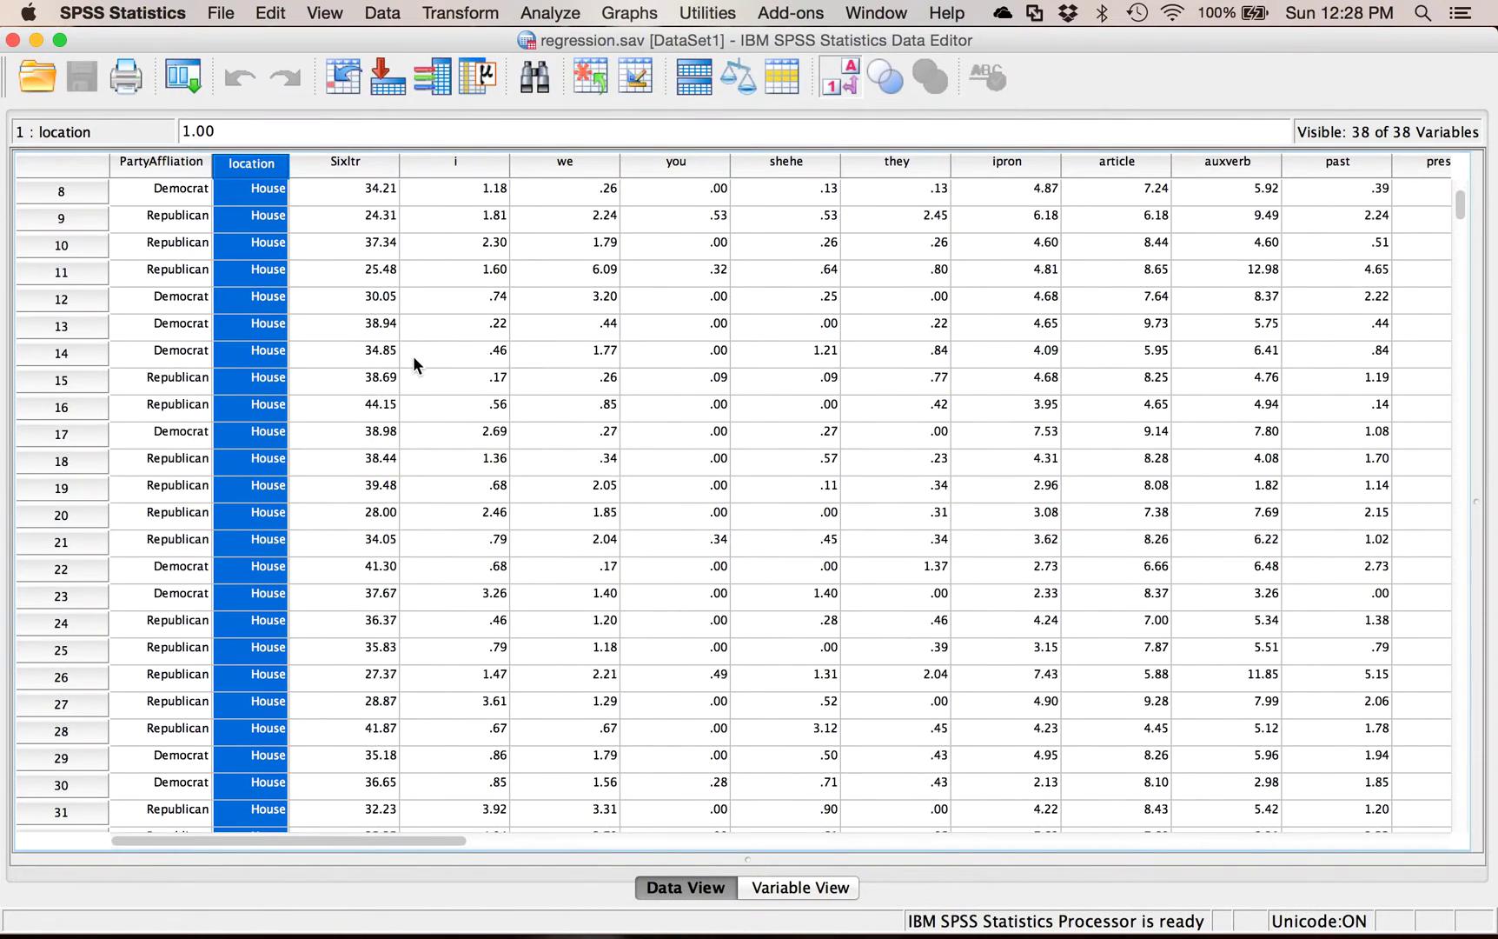
scroll(413, 356, up, 3)
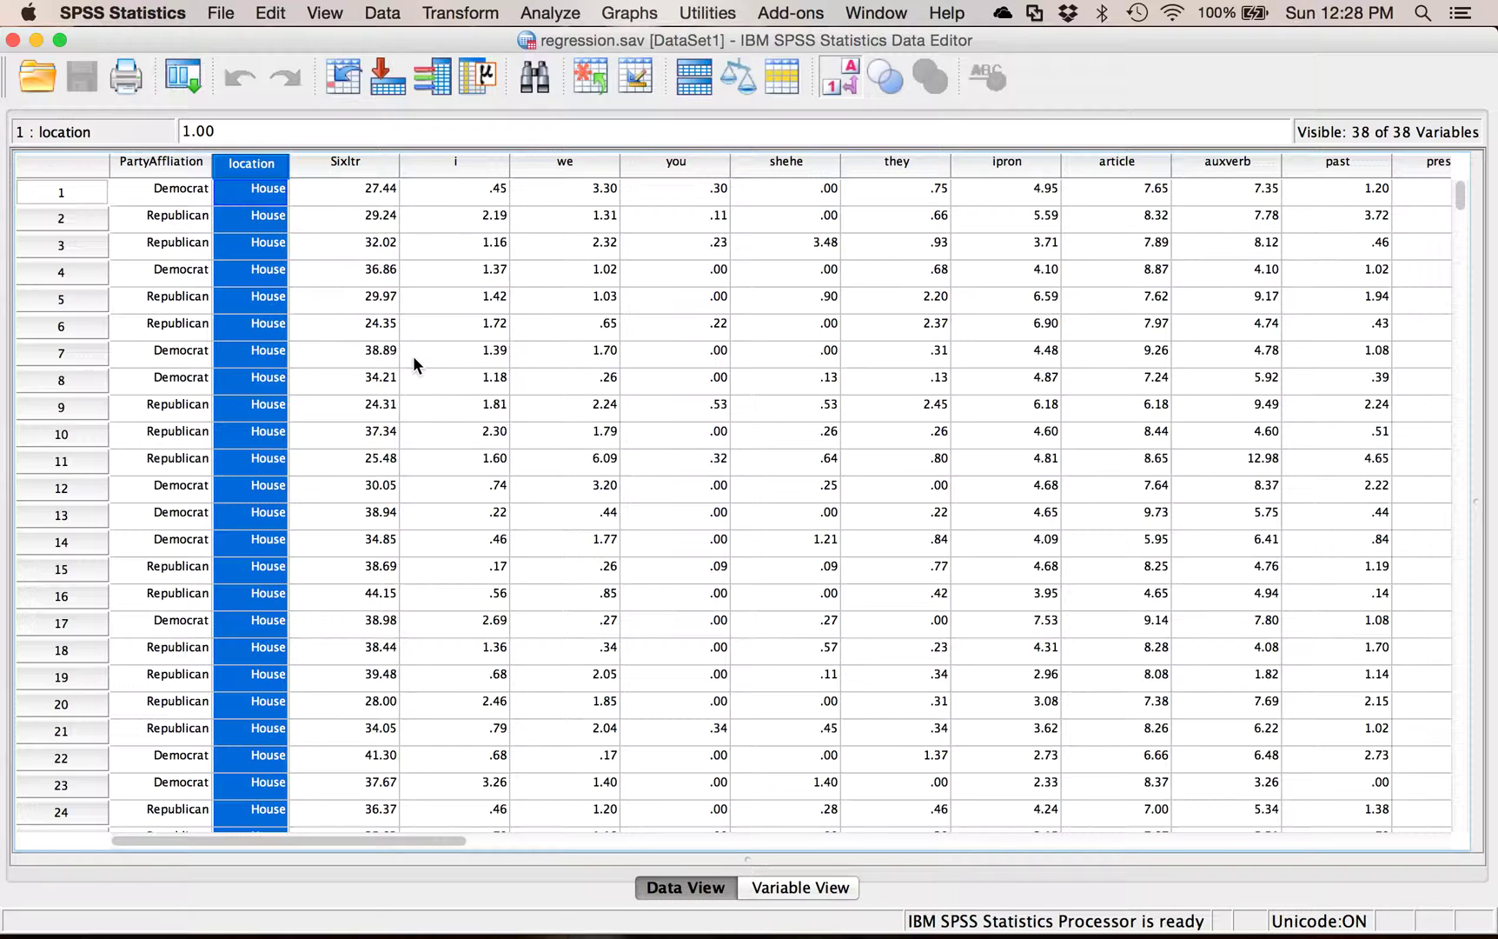
Start a Frequencies analysis via Descriptive Statistics with PartyAffliation as the variable
click(536, 13)
mouse_move(590, 60)
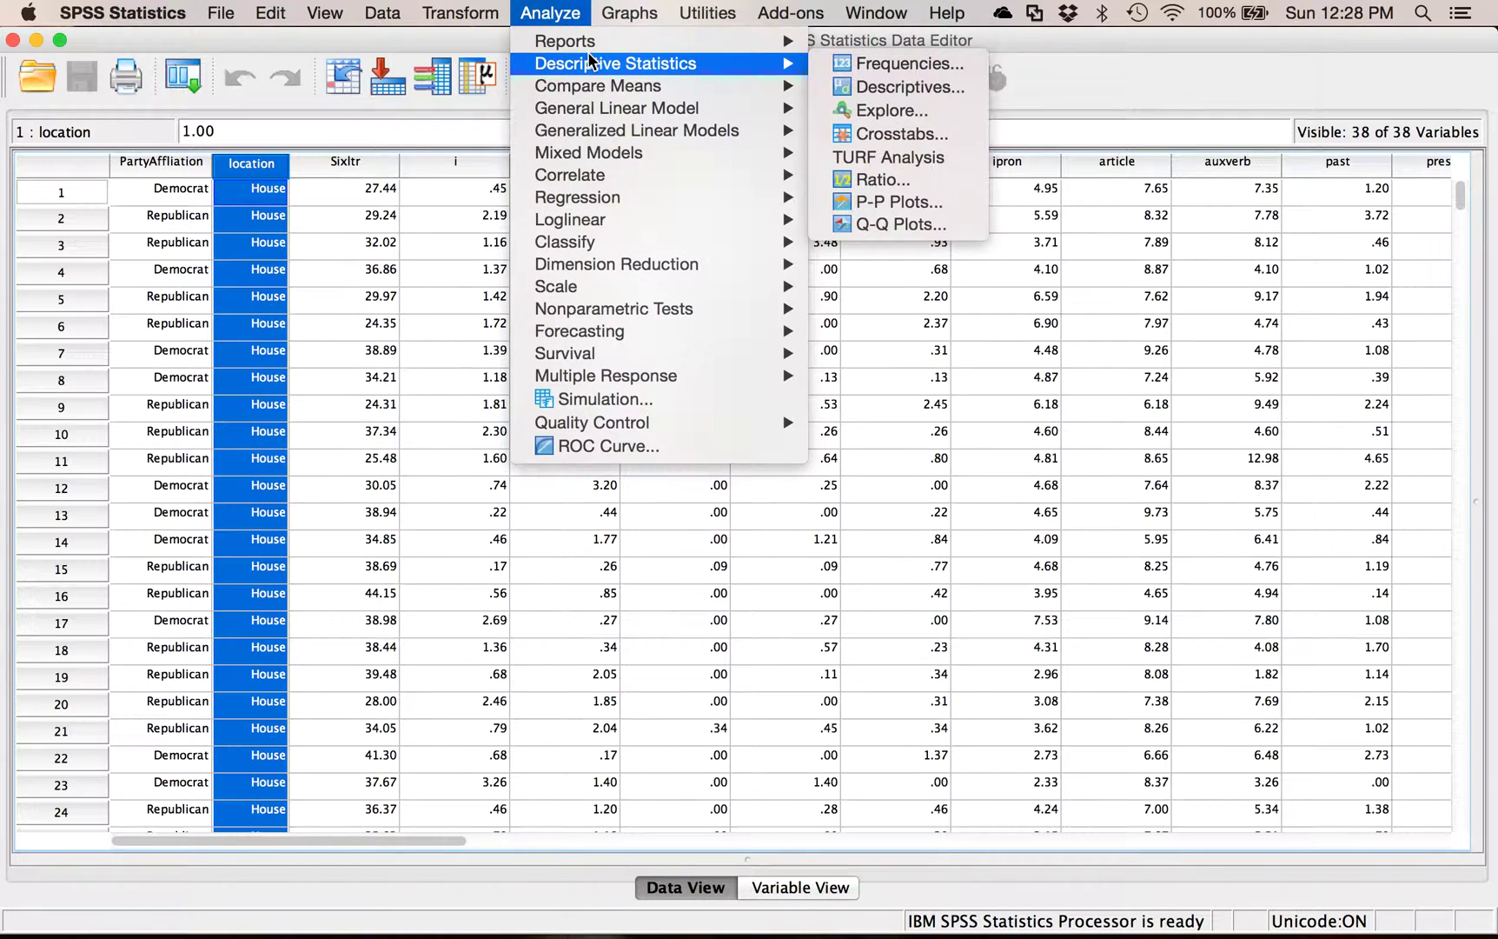
click(856, 64)
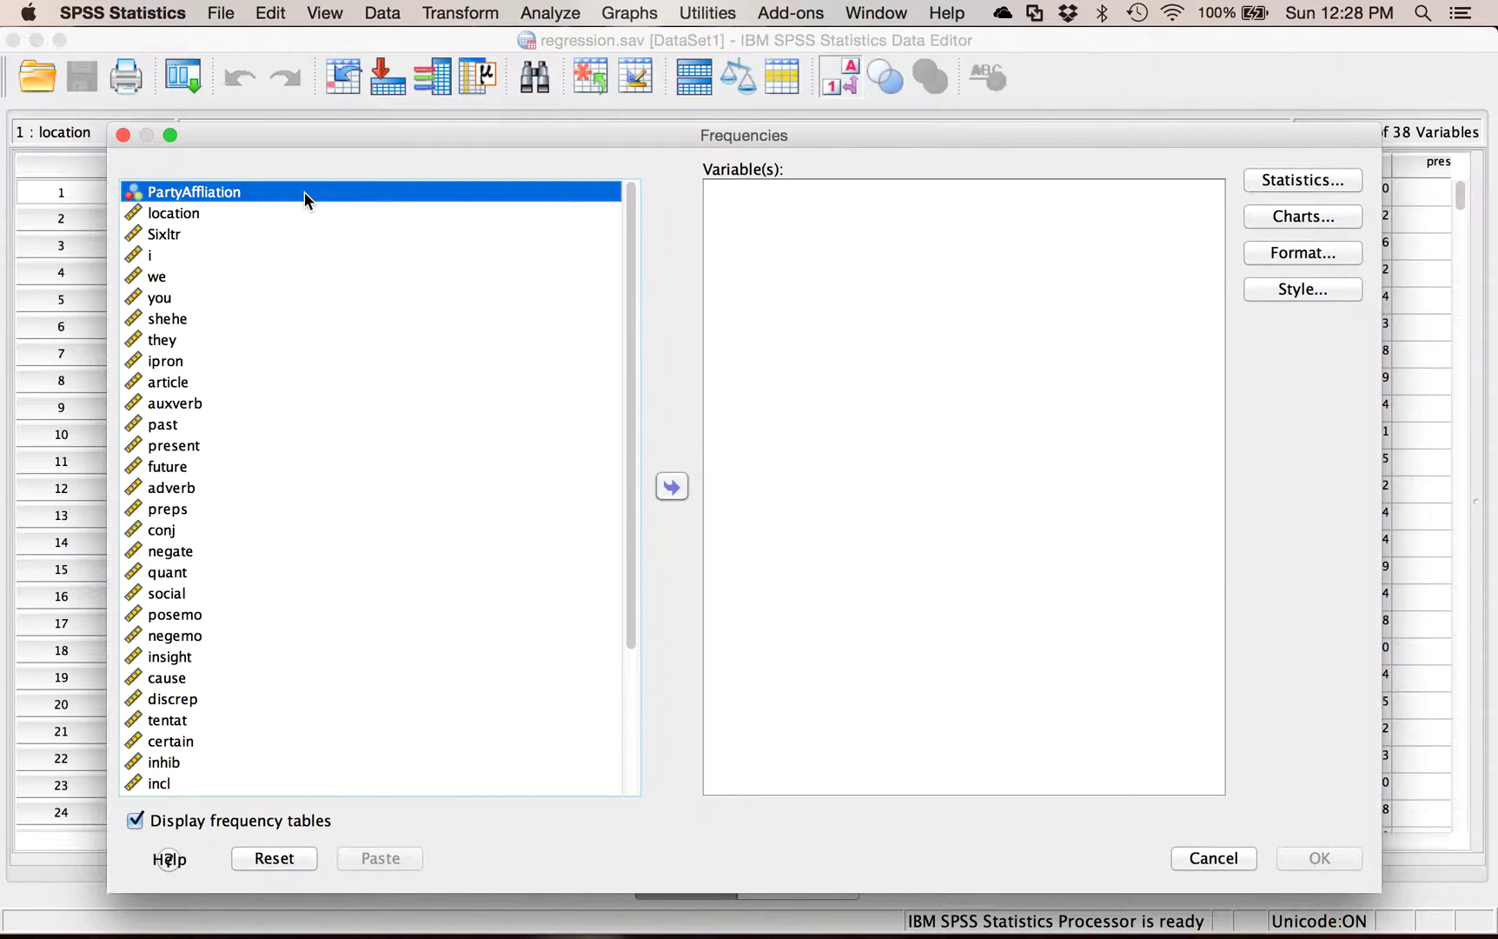
click(666, 489)
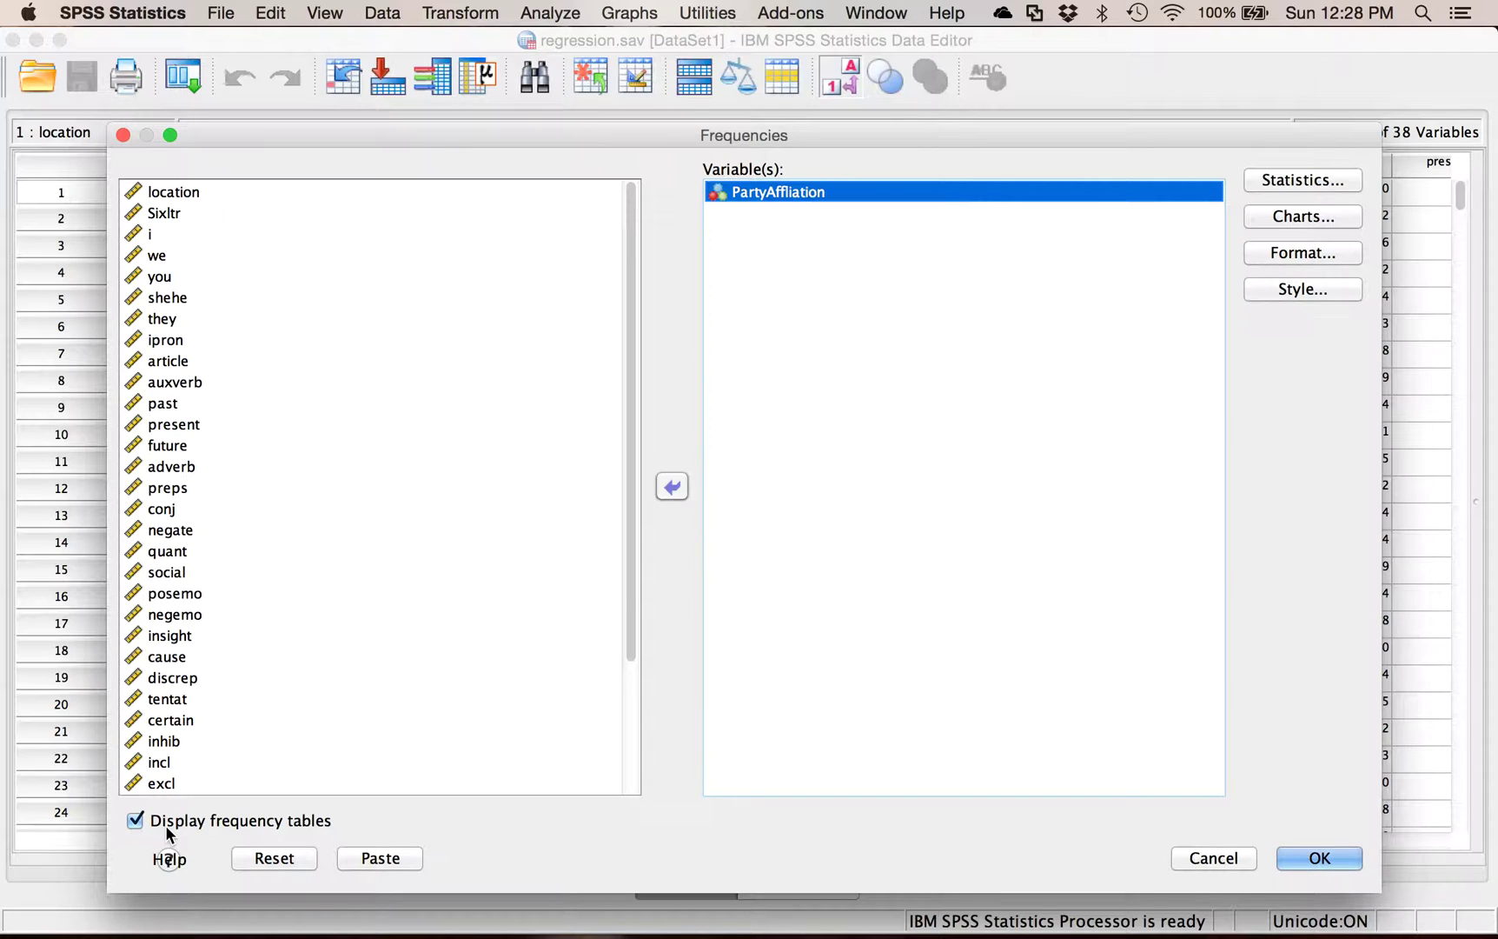
Request a histogram with a normal curve, then run the PartyAffliation frequencies
click(1264, 224)
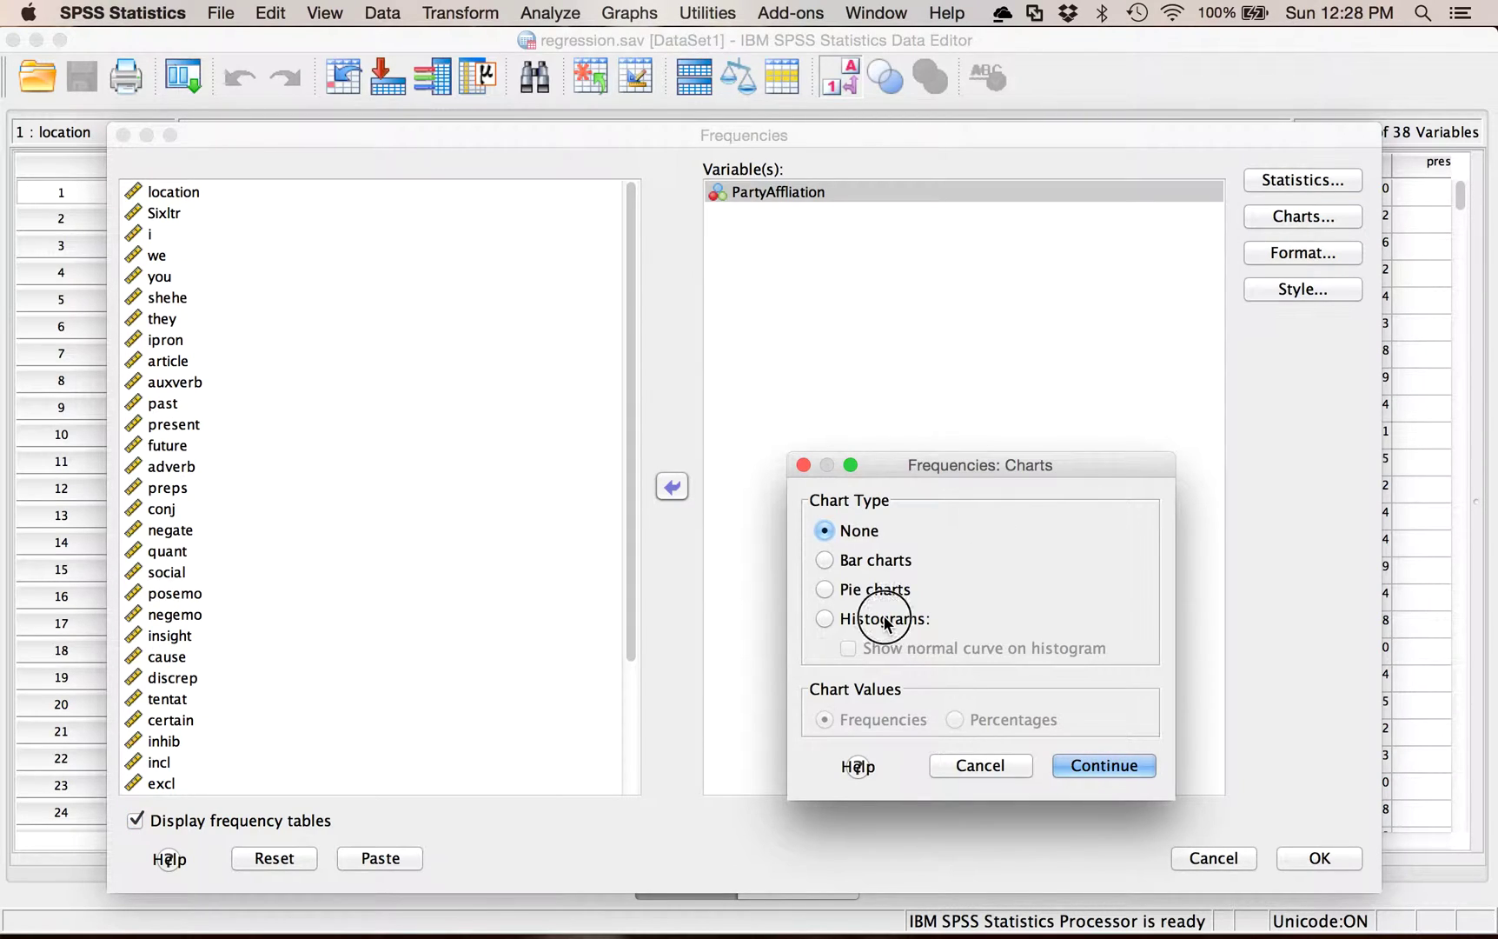
click(878, 618)
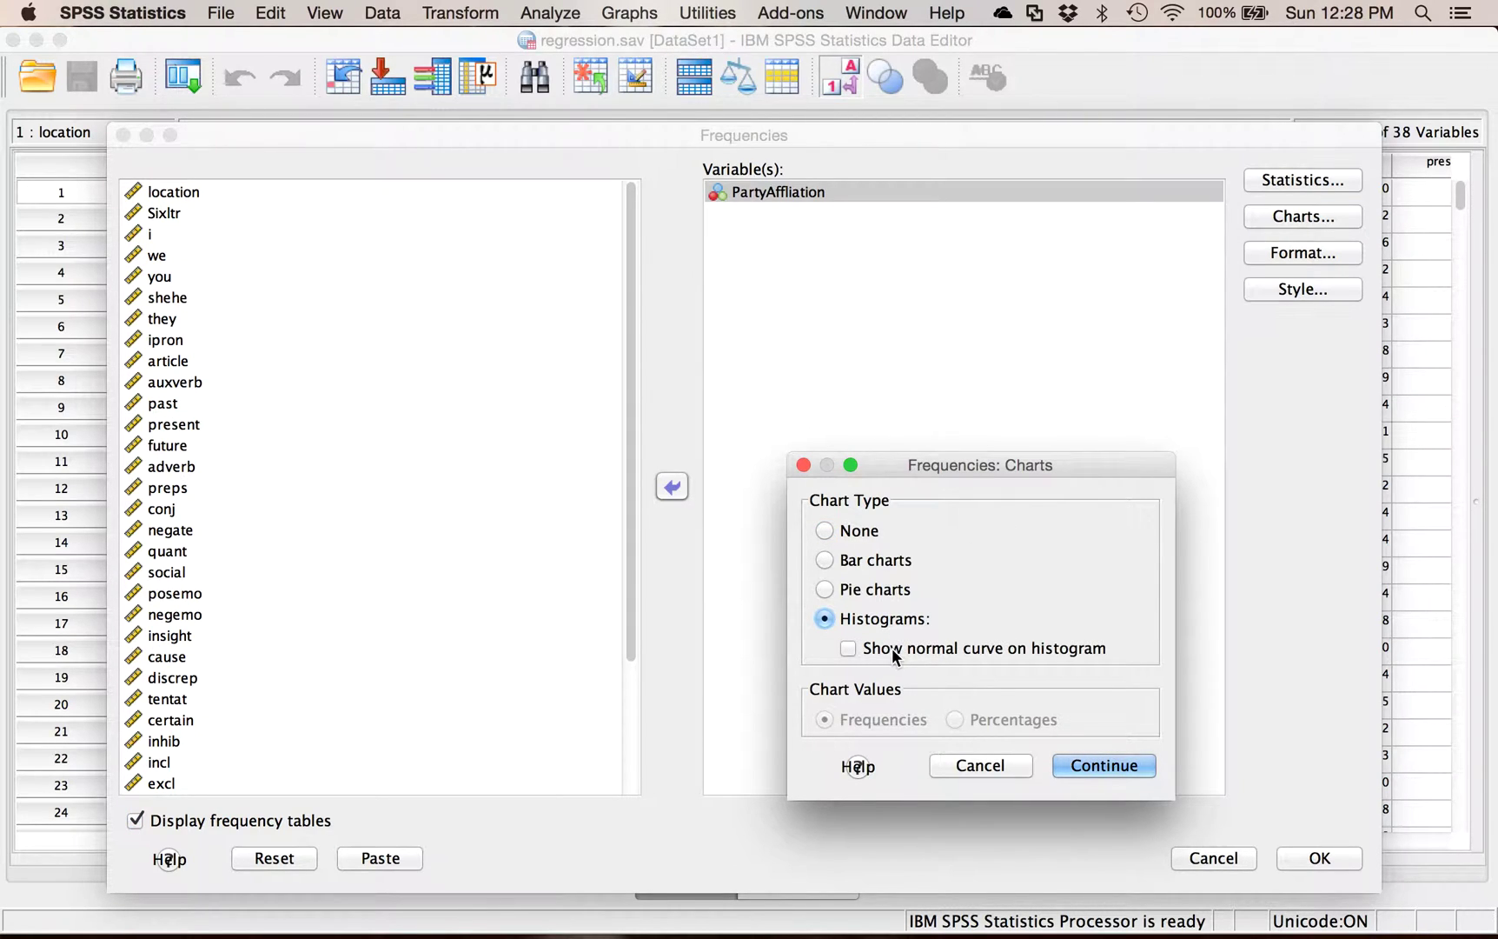
click(847, 649)
click(1079, 766)
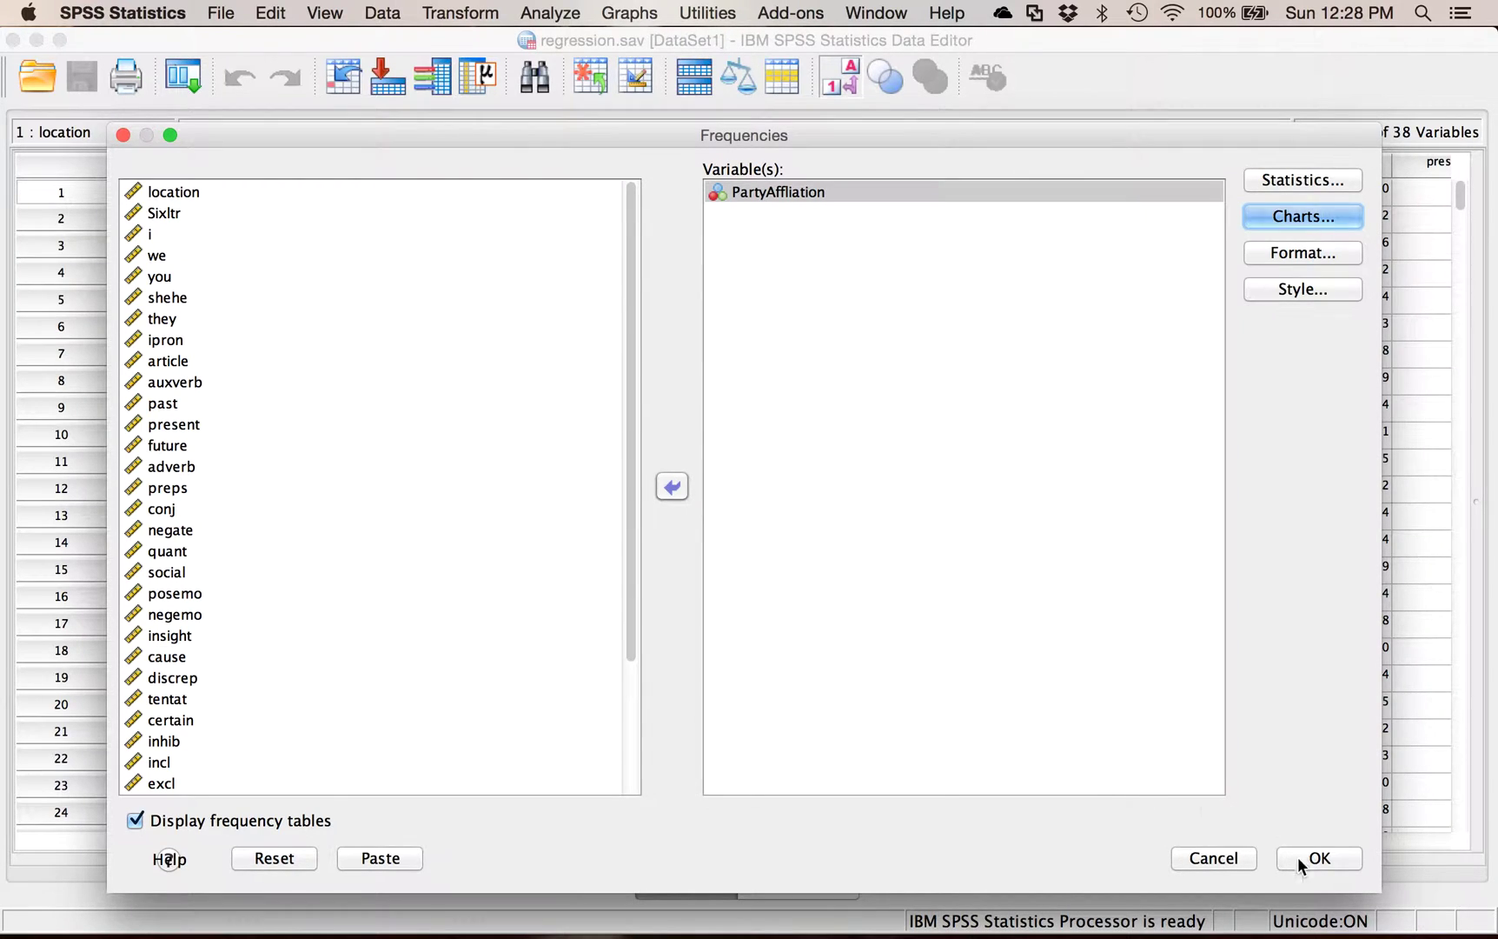
click(1322, 856)
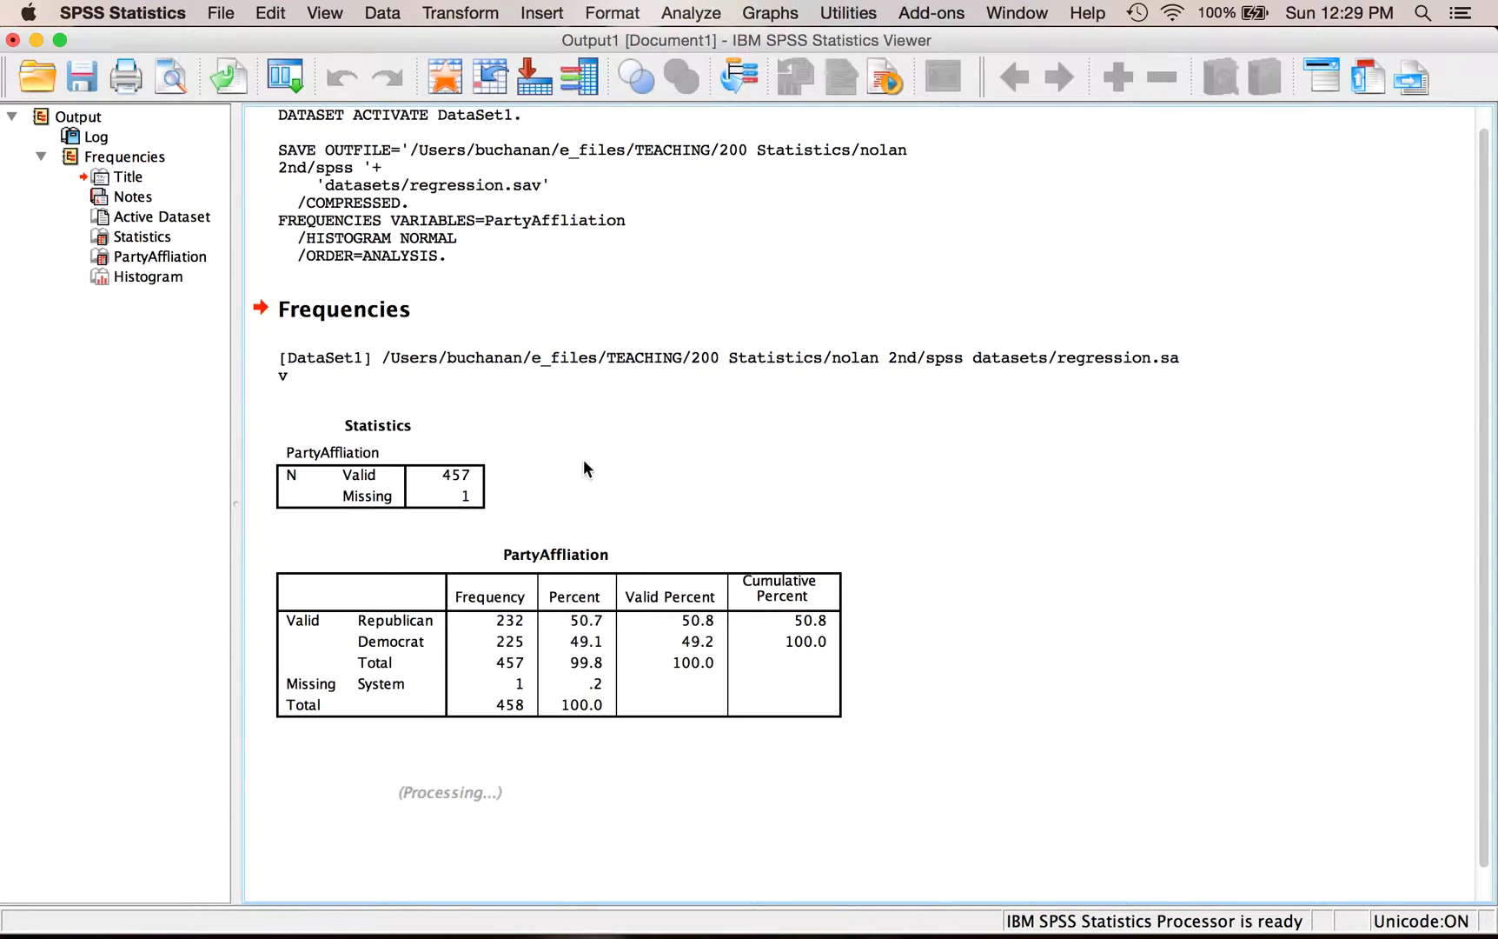
scroll(843, 482, down, 5)
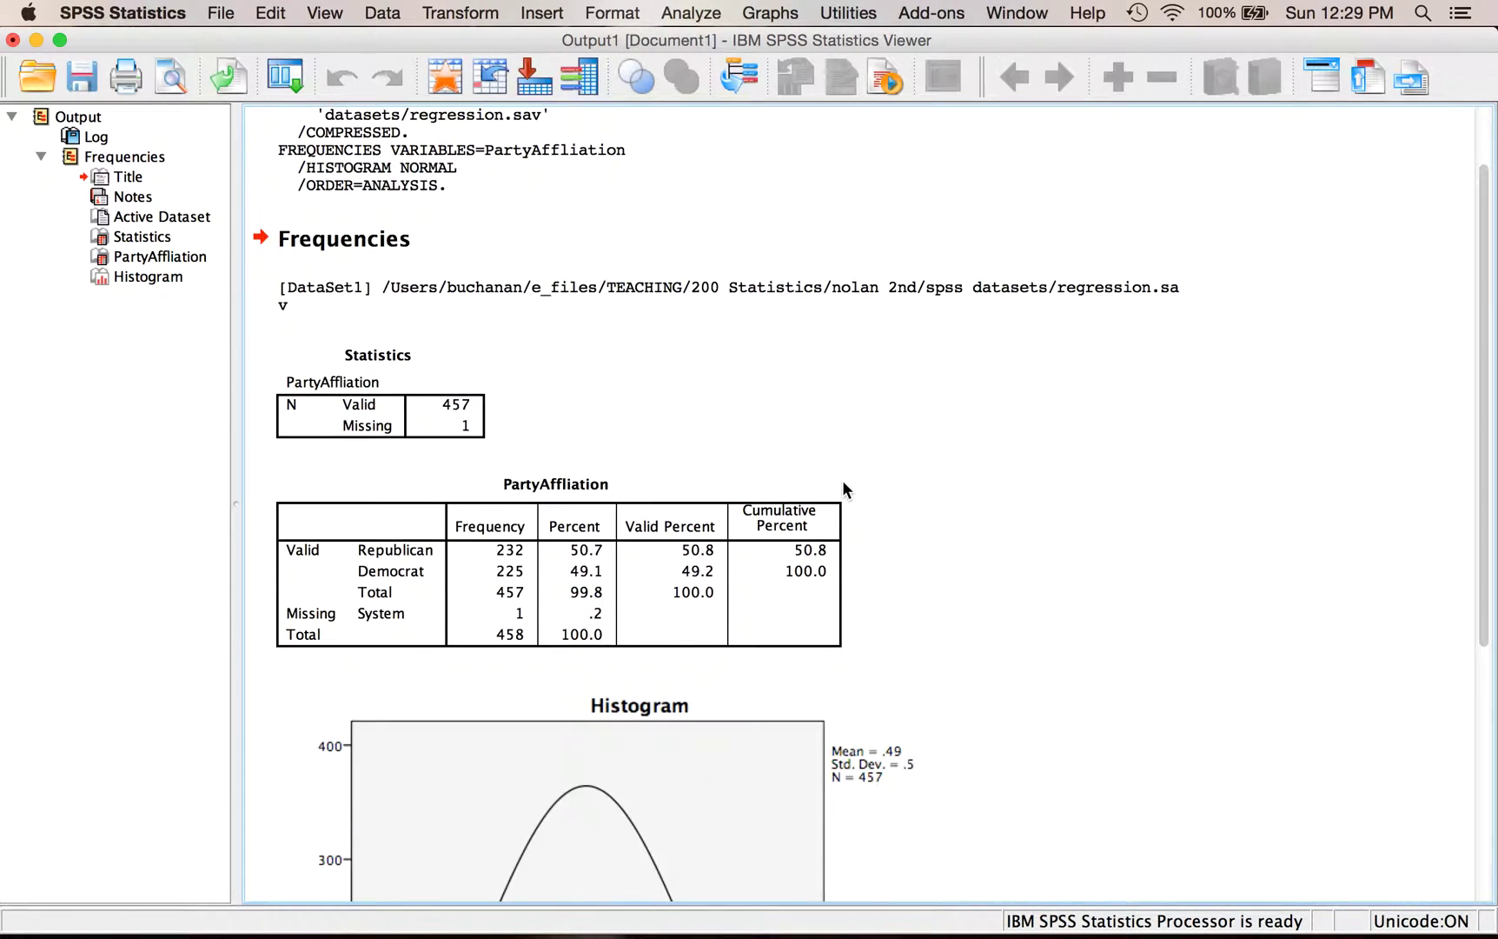
click(825, 485)
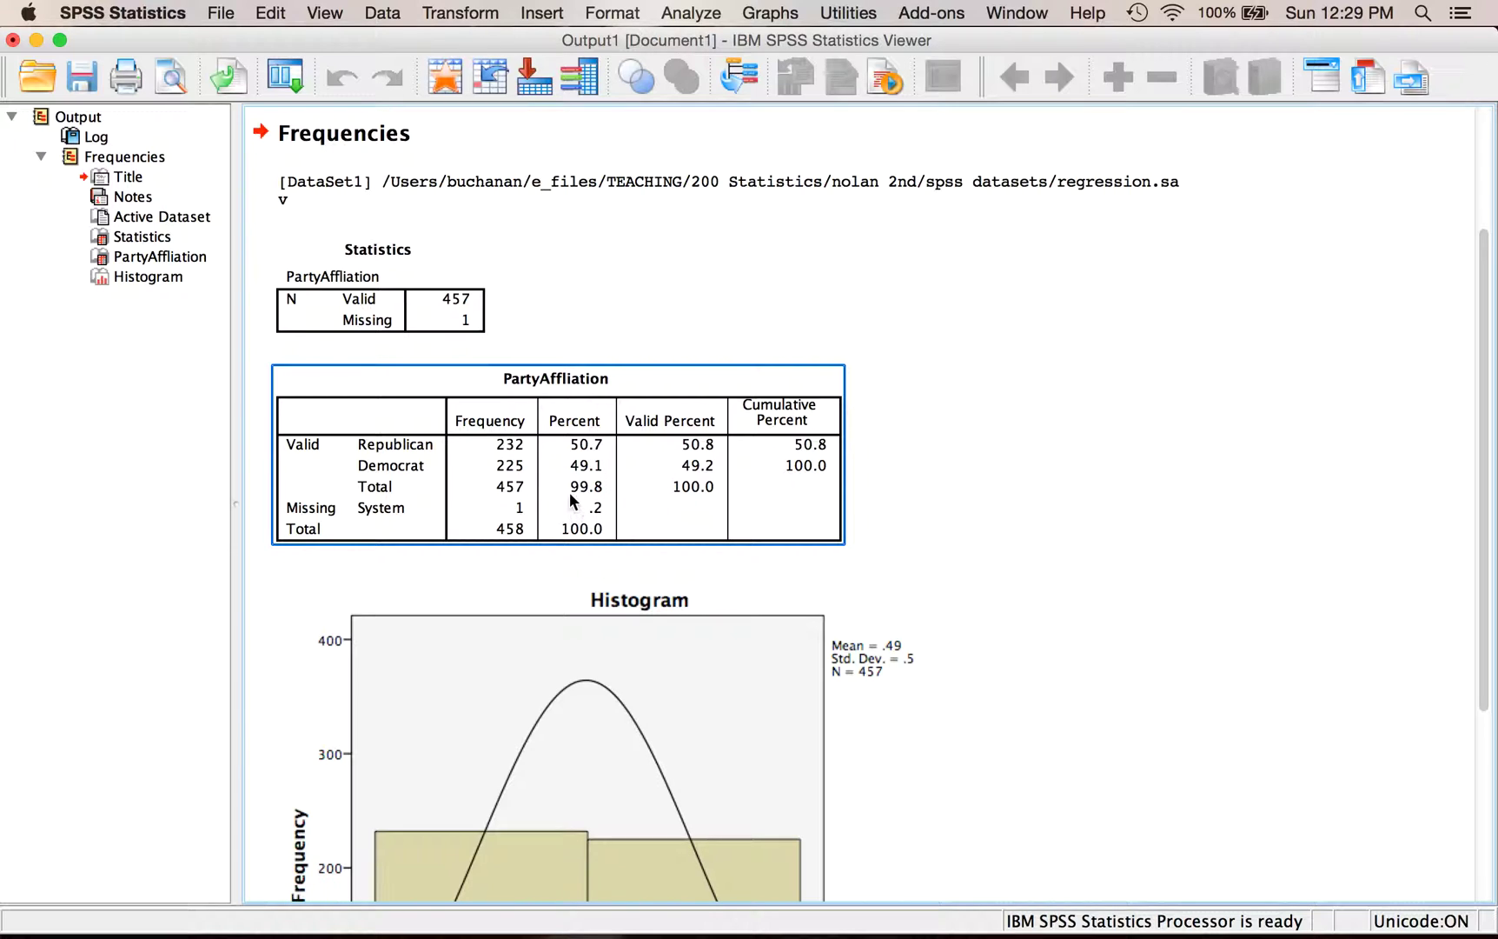
click(948, 496)
scroll(952, 497, down, 5)
click(951, 497)
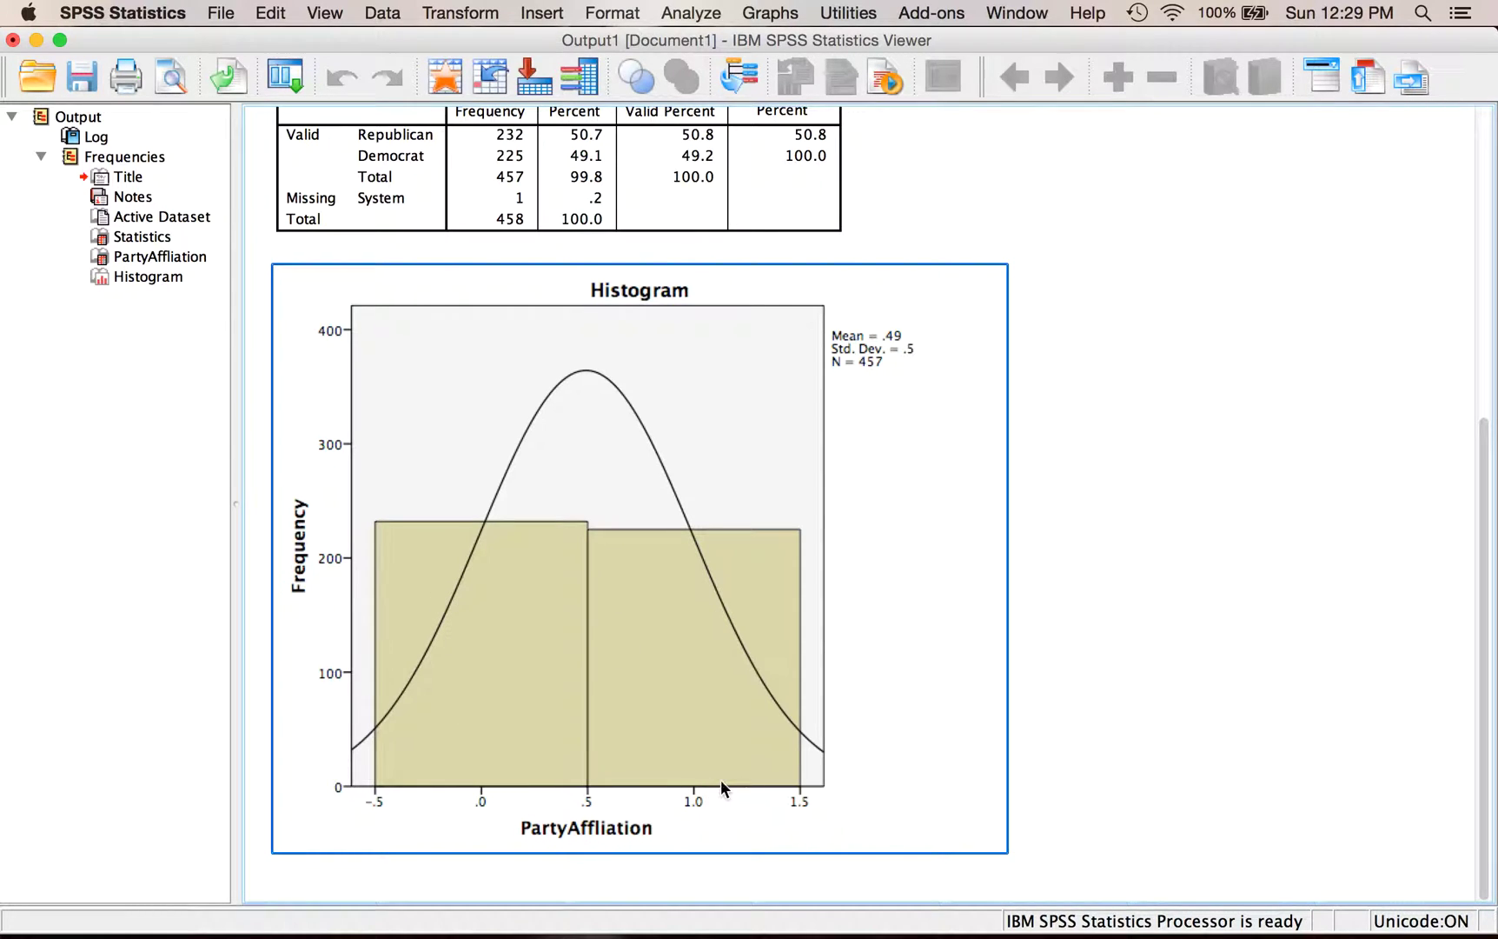
click(1264, 546)
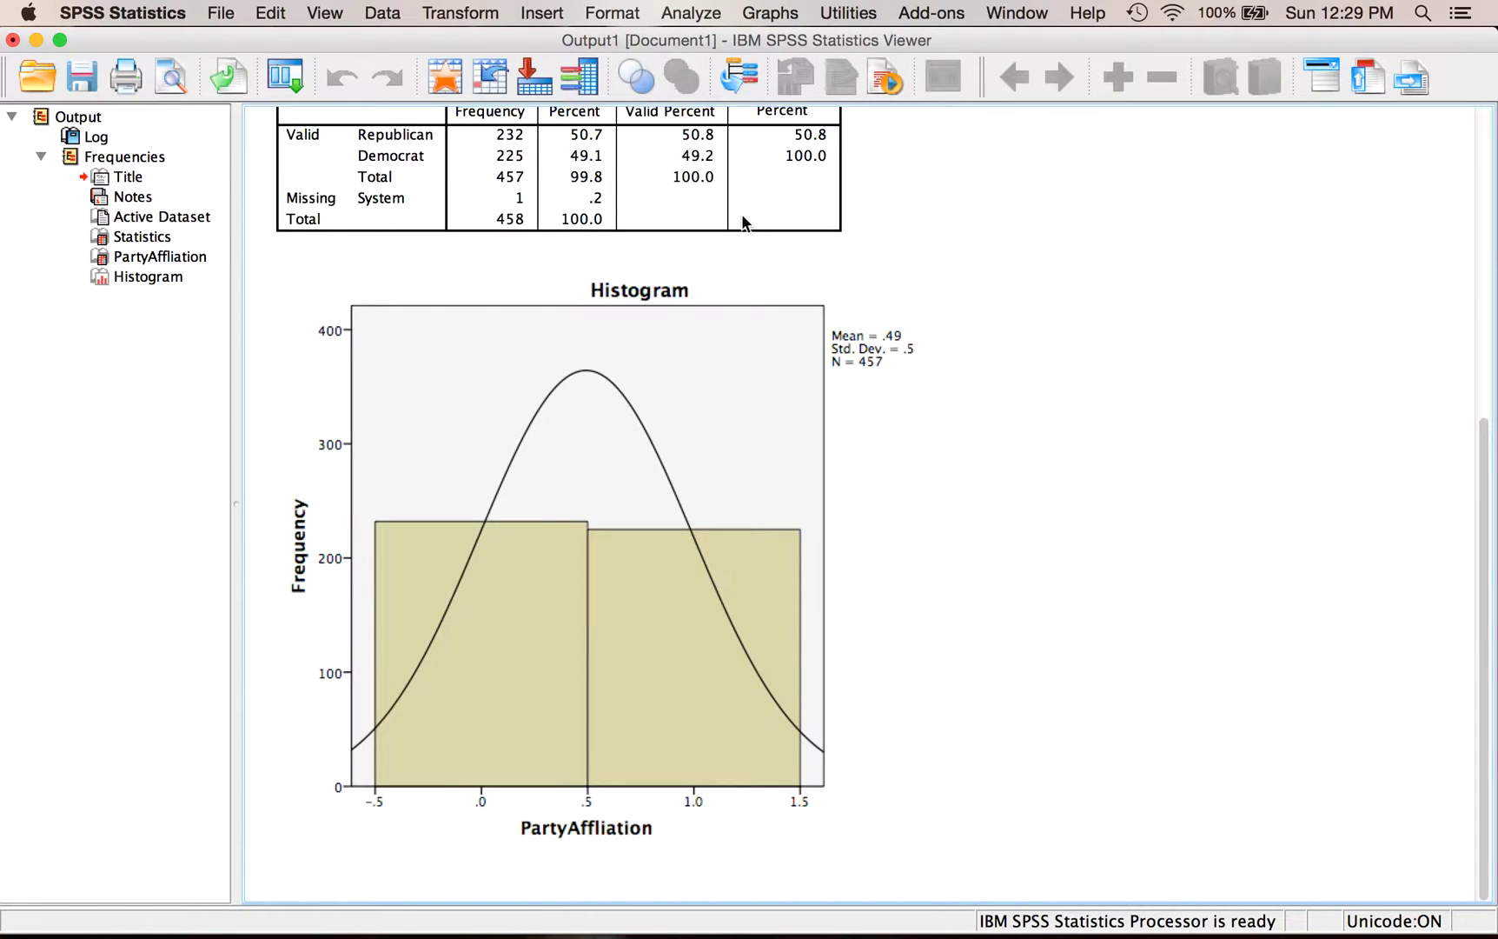
Reopen Frequencies, reset it, and make posemo the only variable to analyse
click(704, 19)
mouse_move(785, 69)
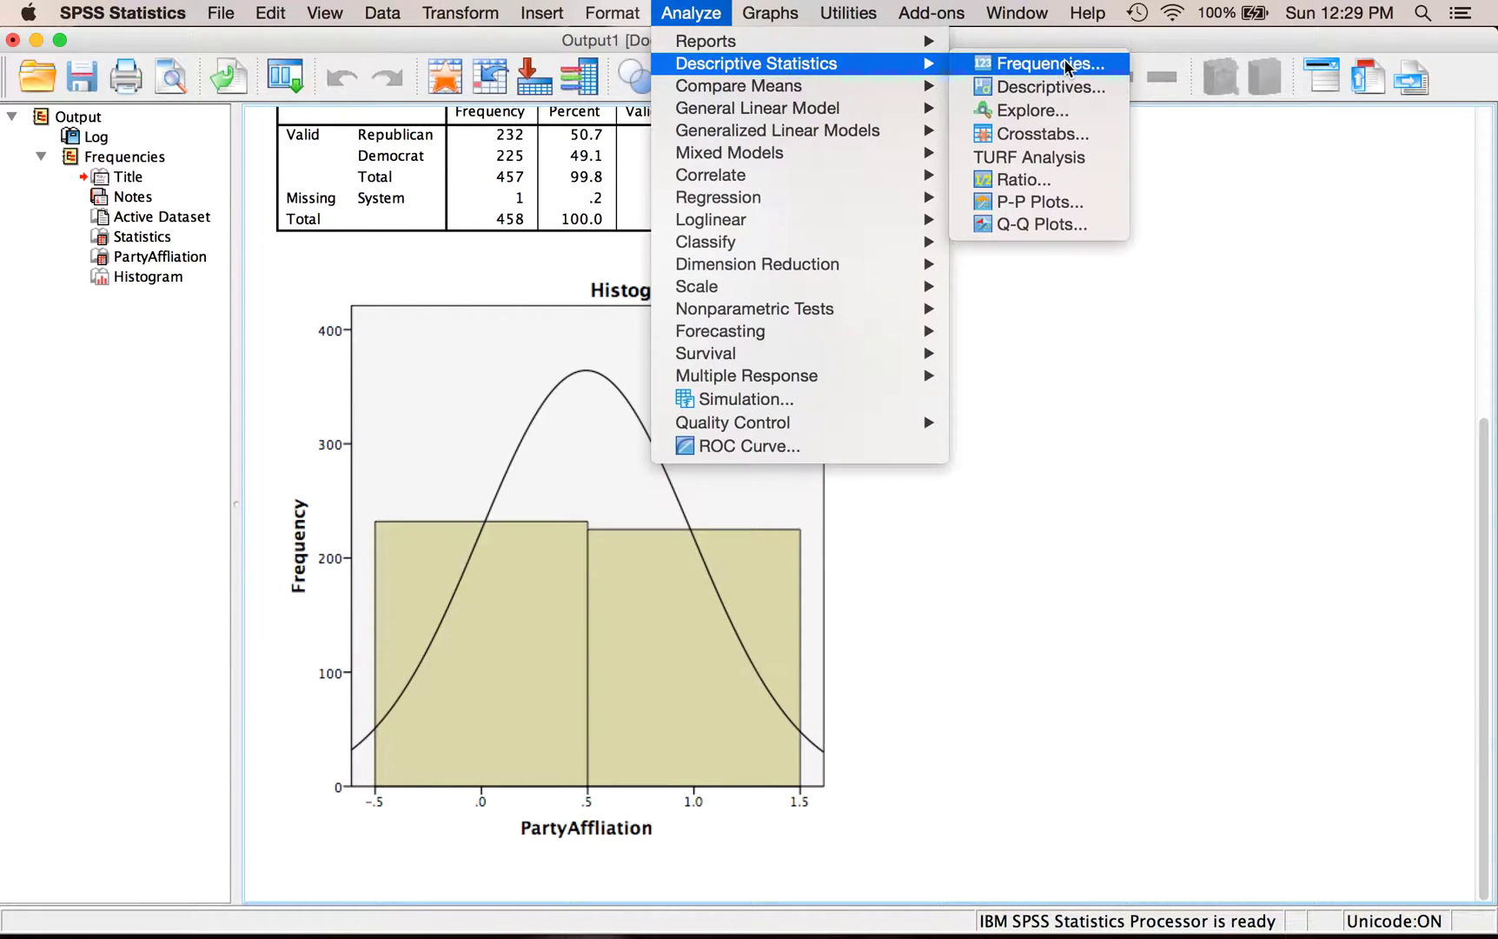
click(1065, 64)
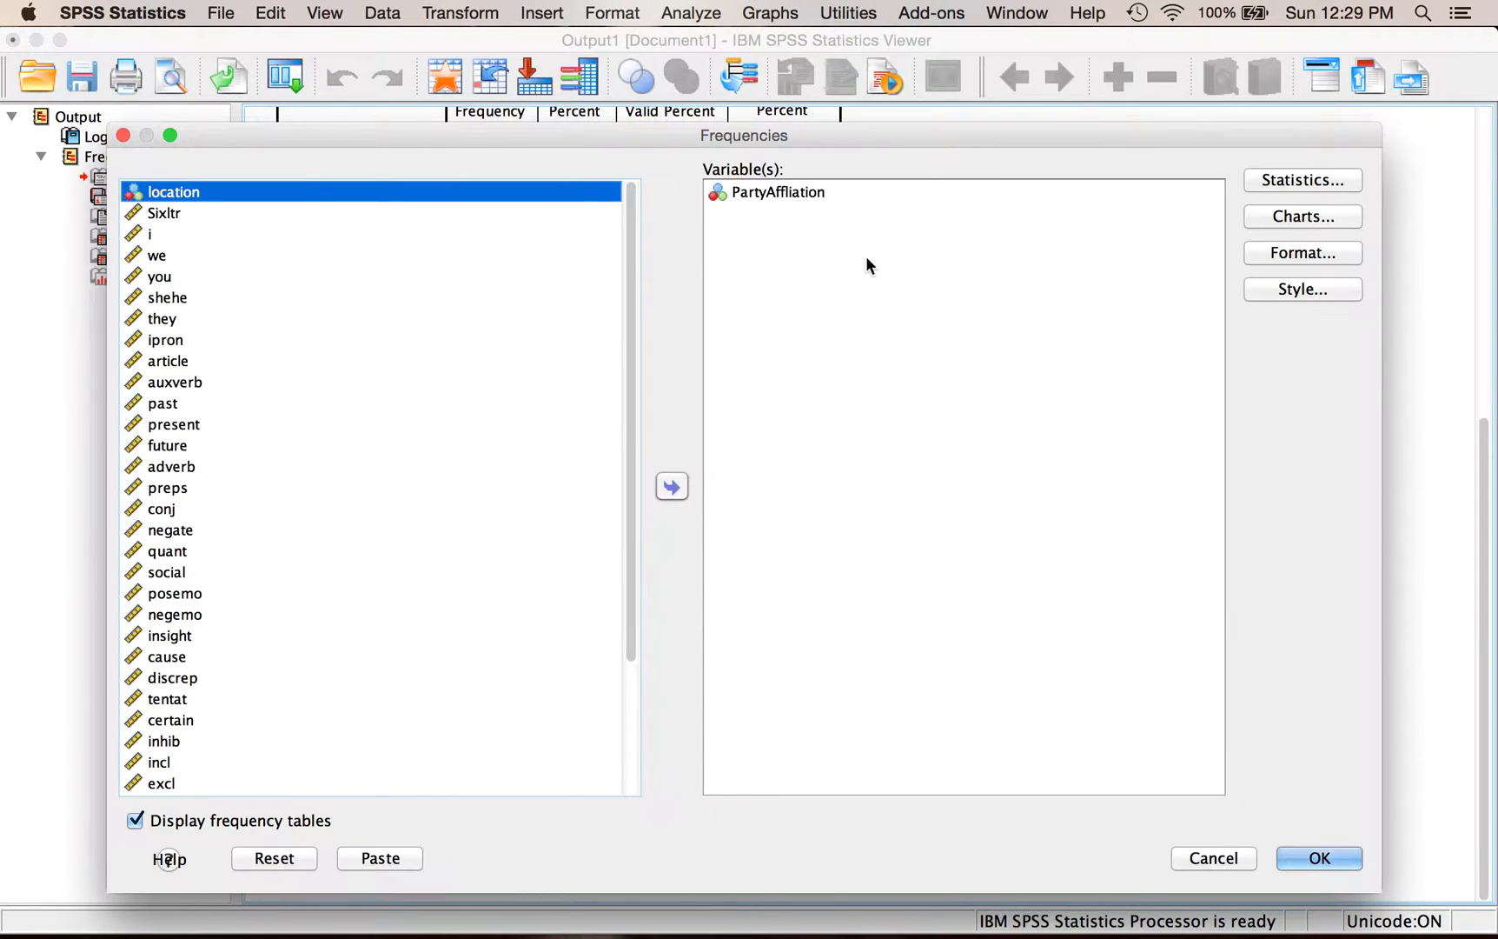
click(281, 856)
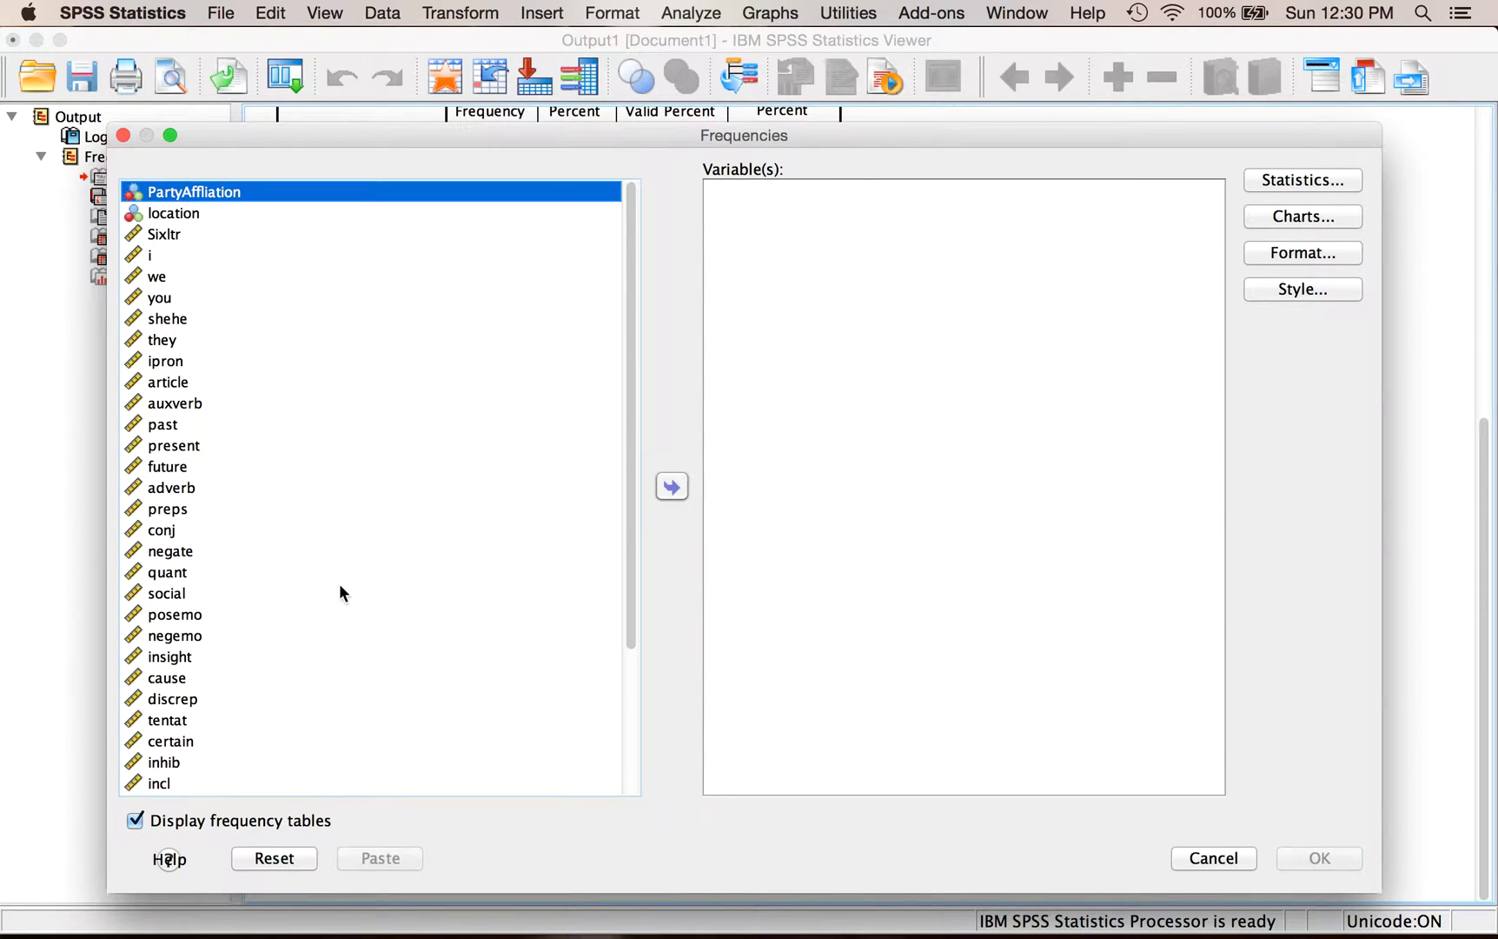
click(197, 623)
double_click(197, 622)
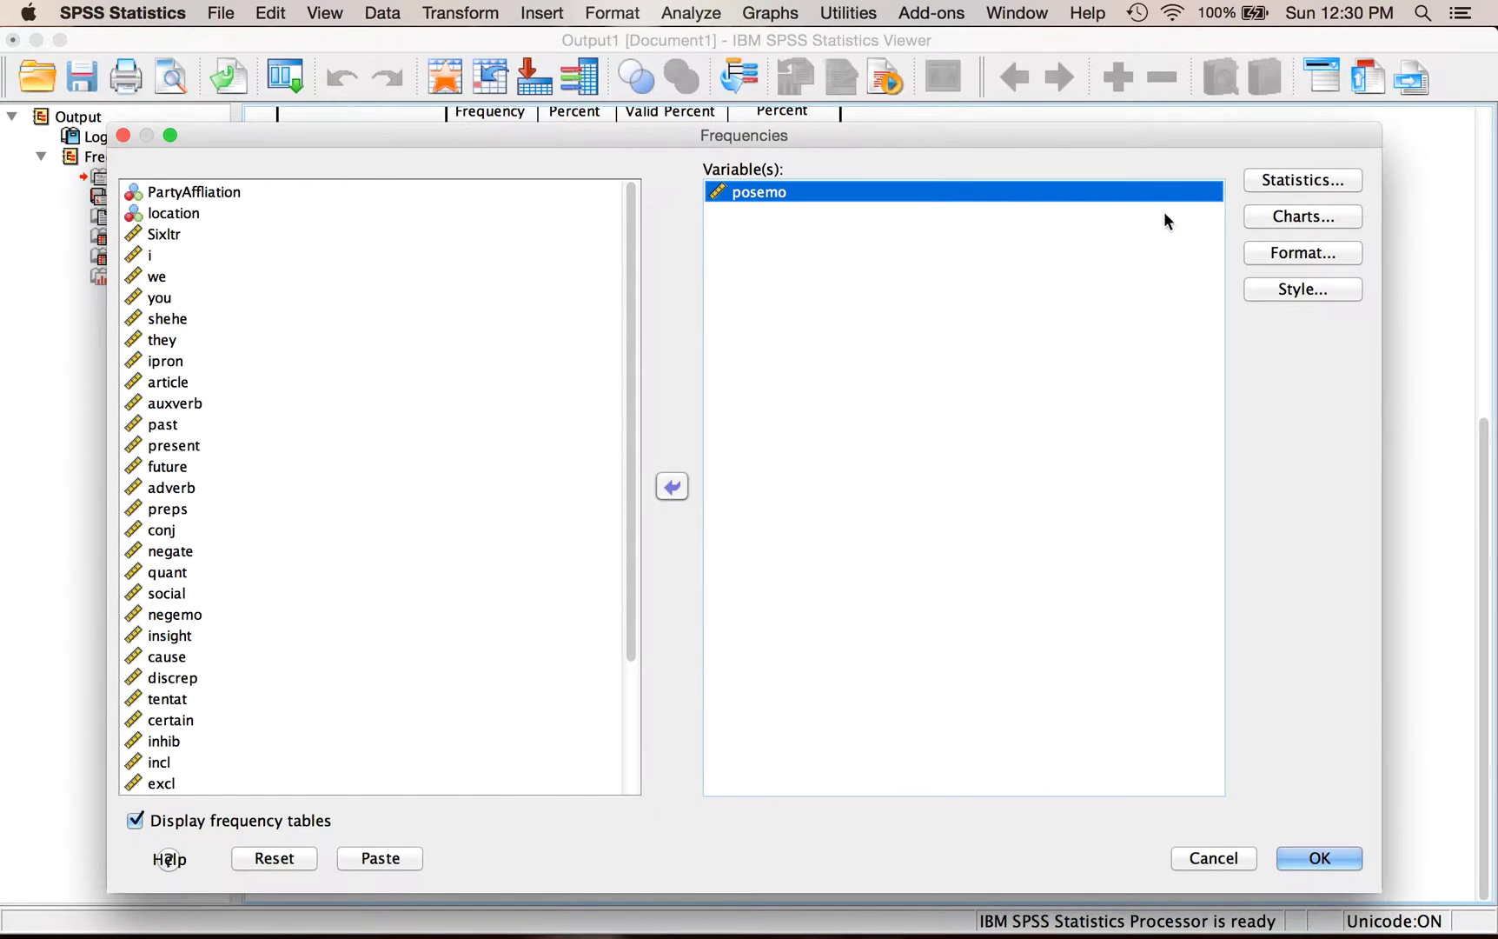
Set the posemo chart options to histograms with a normal curve overlay
click(1292, 217)
drag(670, 347, 903, 467)
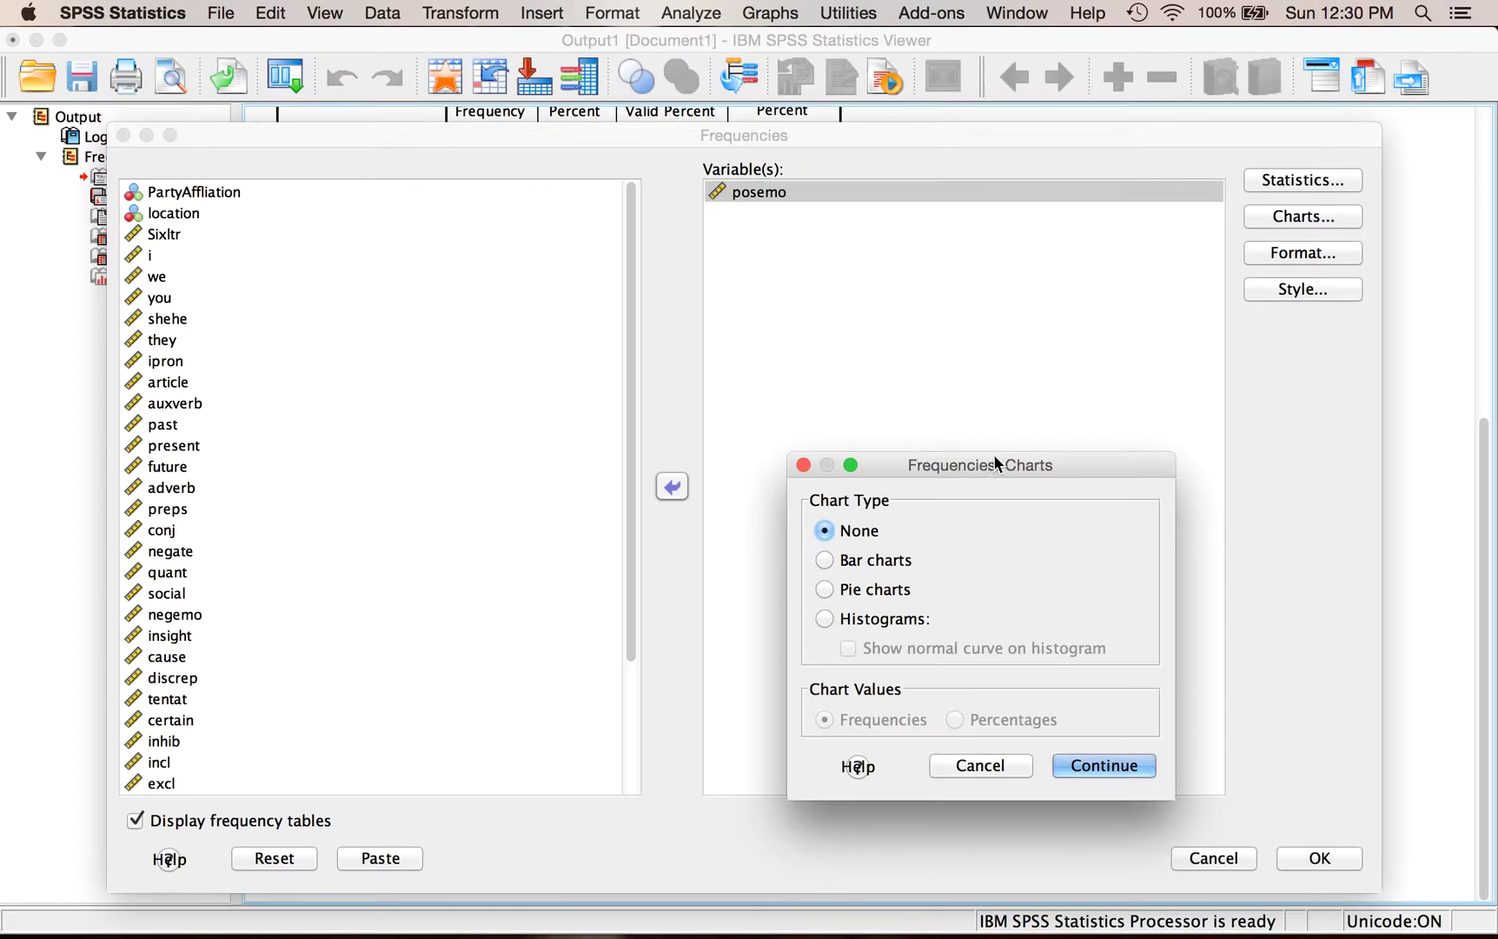
click(848, 618)
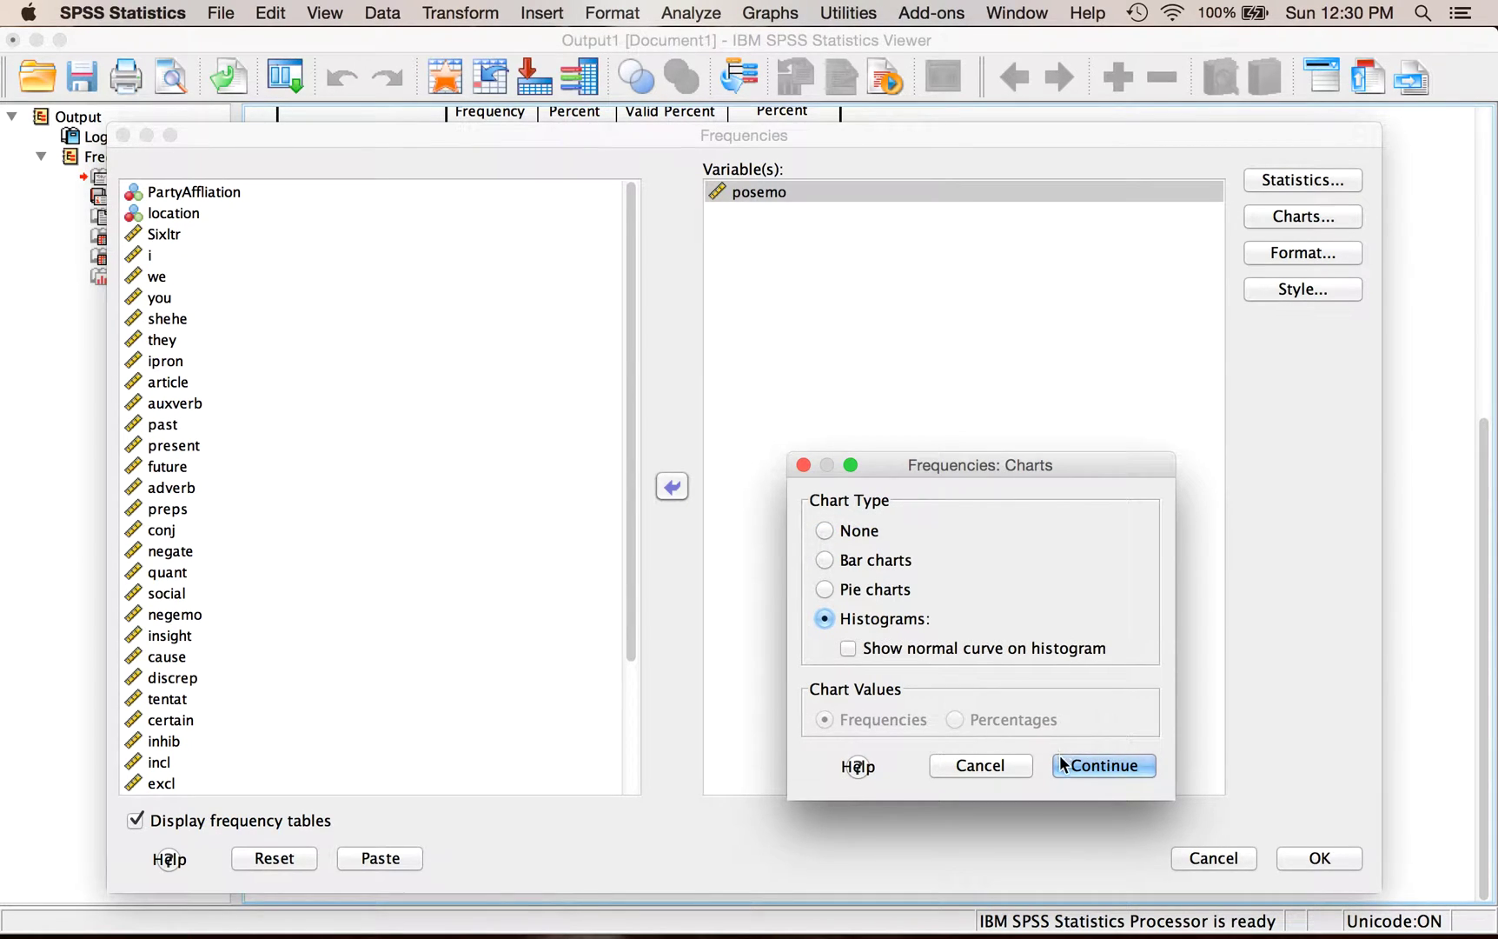
click(1000, 647)
click(1087, 766)
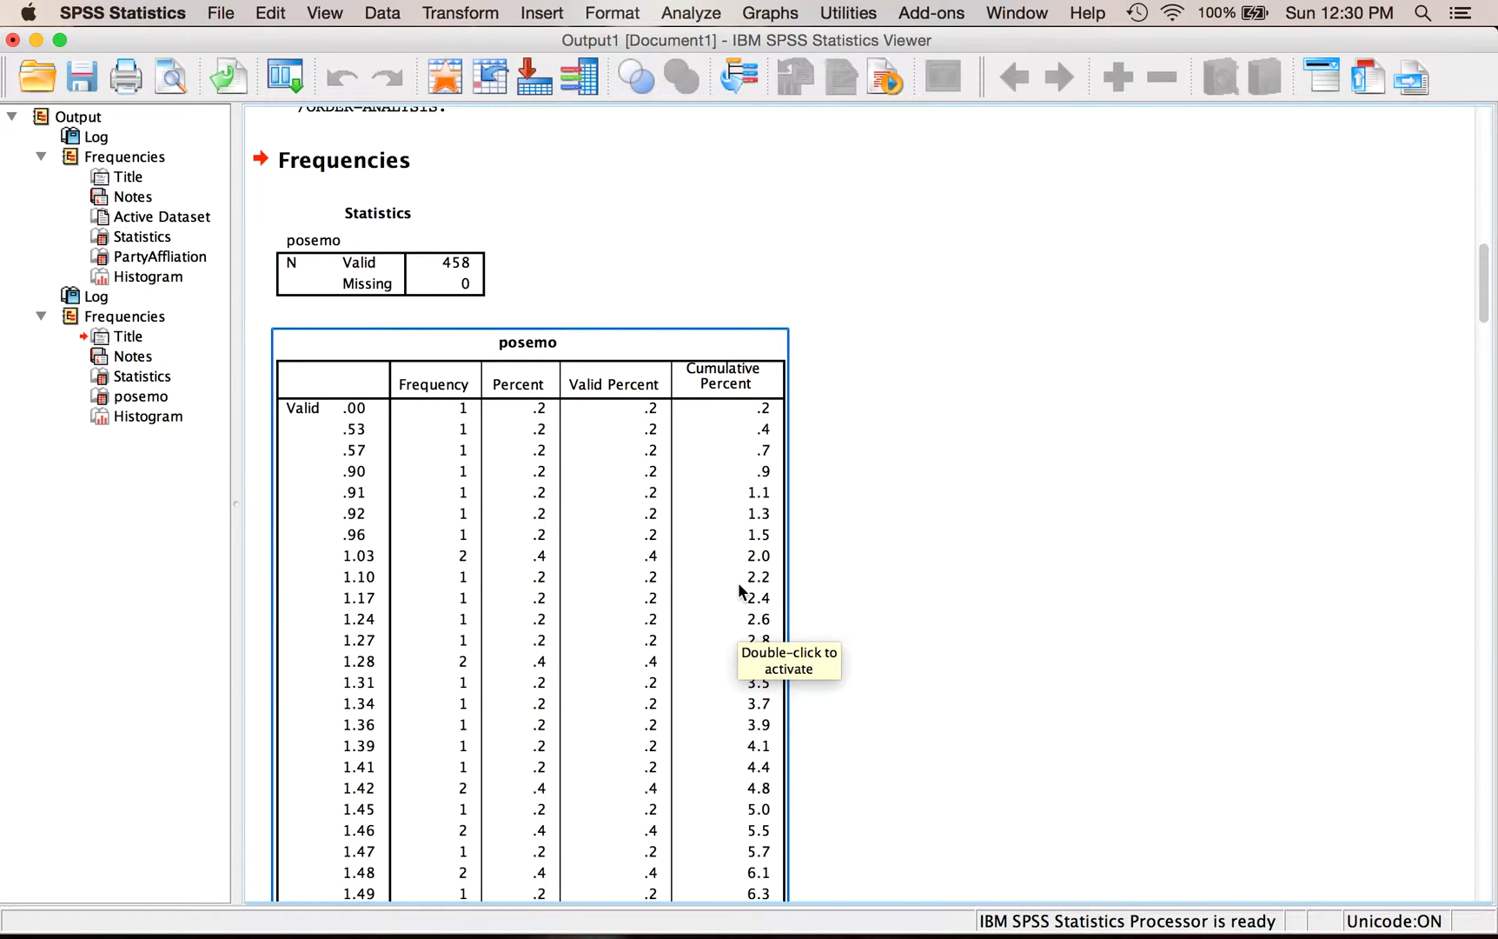
click(529, 567)
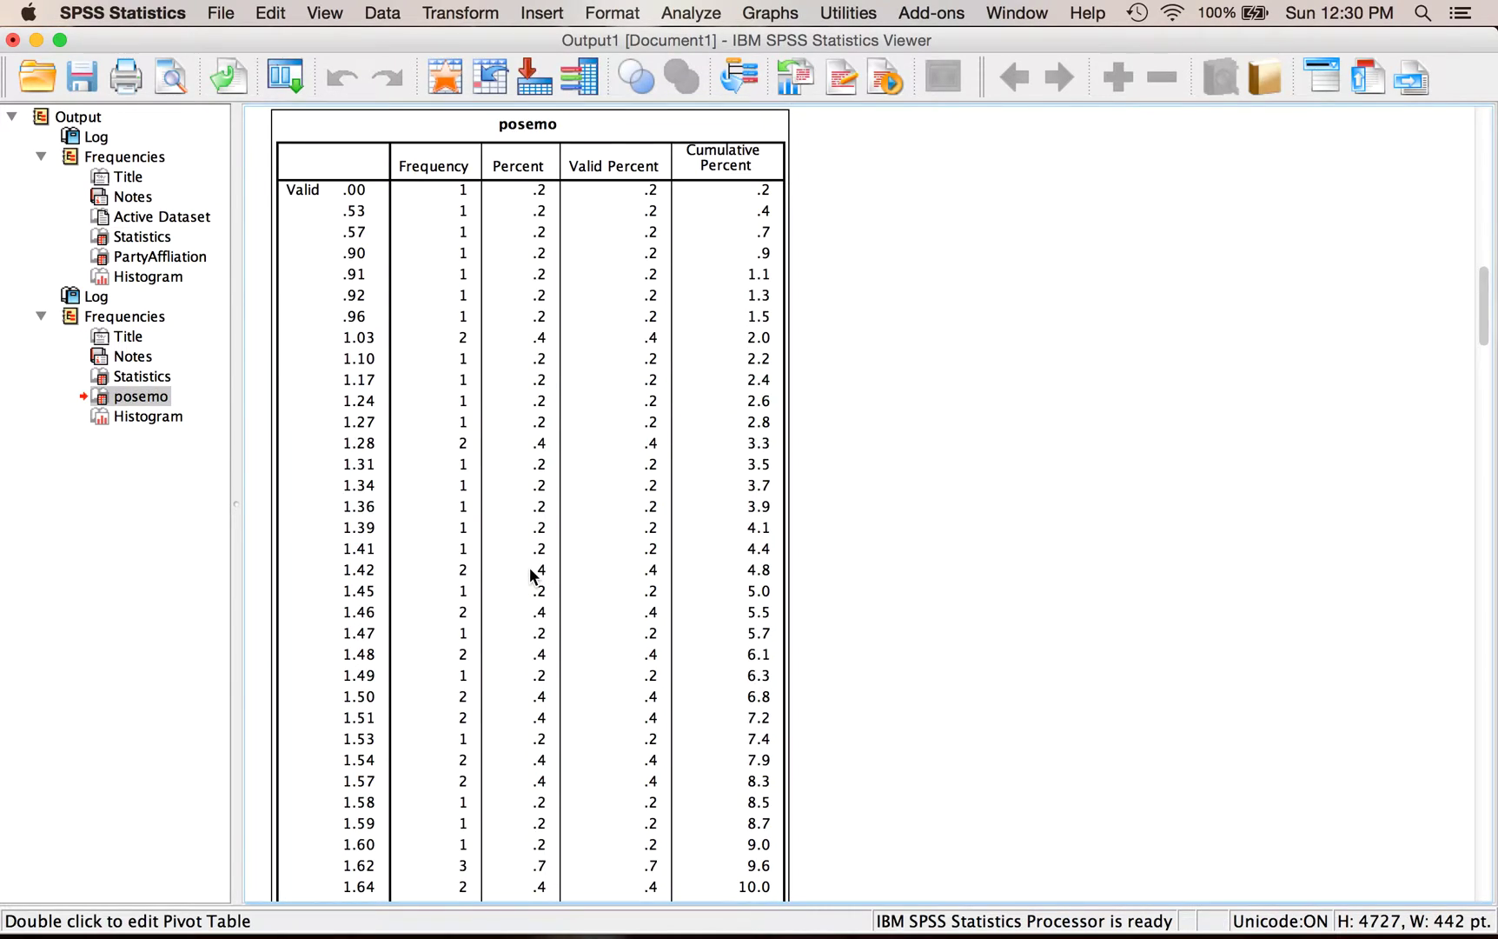
scroll(565, 587, down, 5)
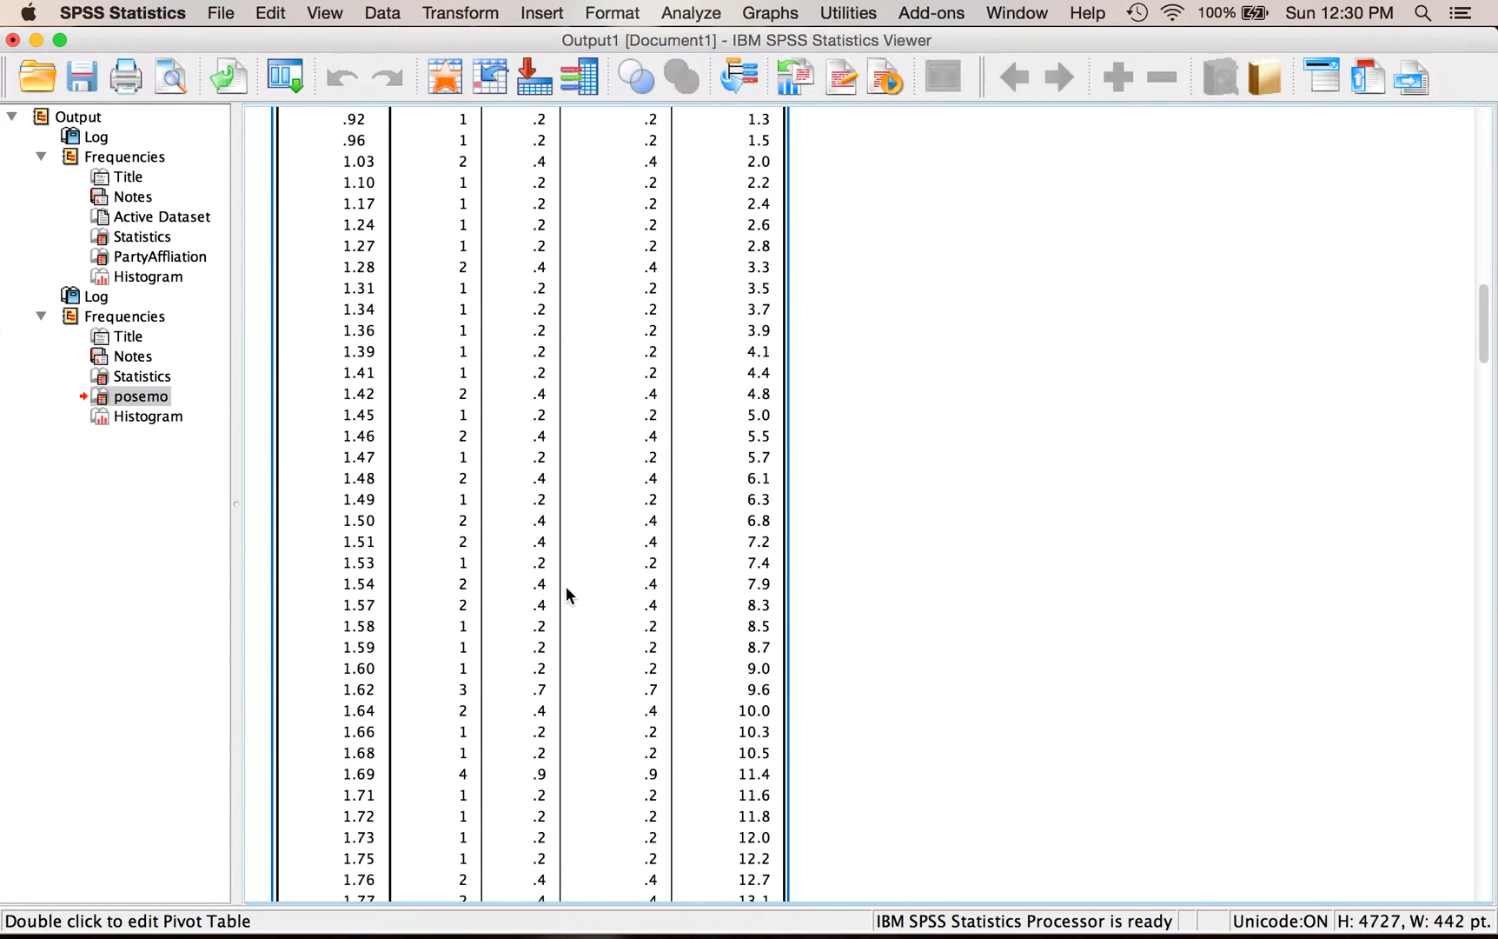
scroll(566, 591, down, 7)
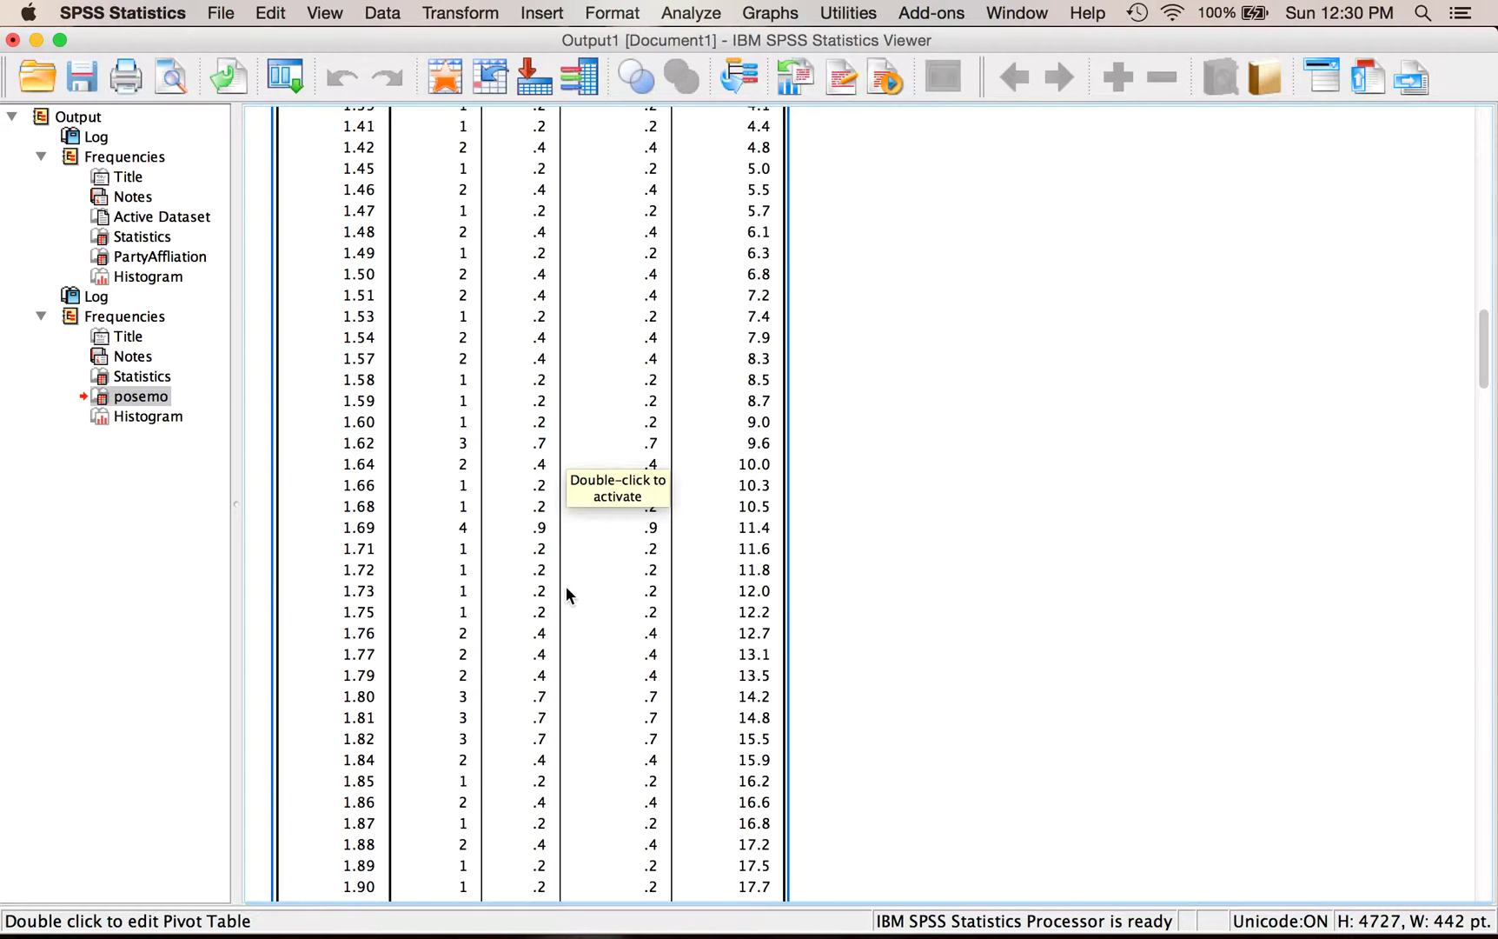
scroll(554, 556, up, 11)
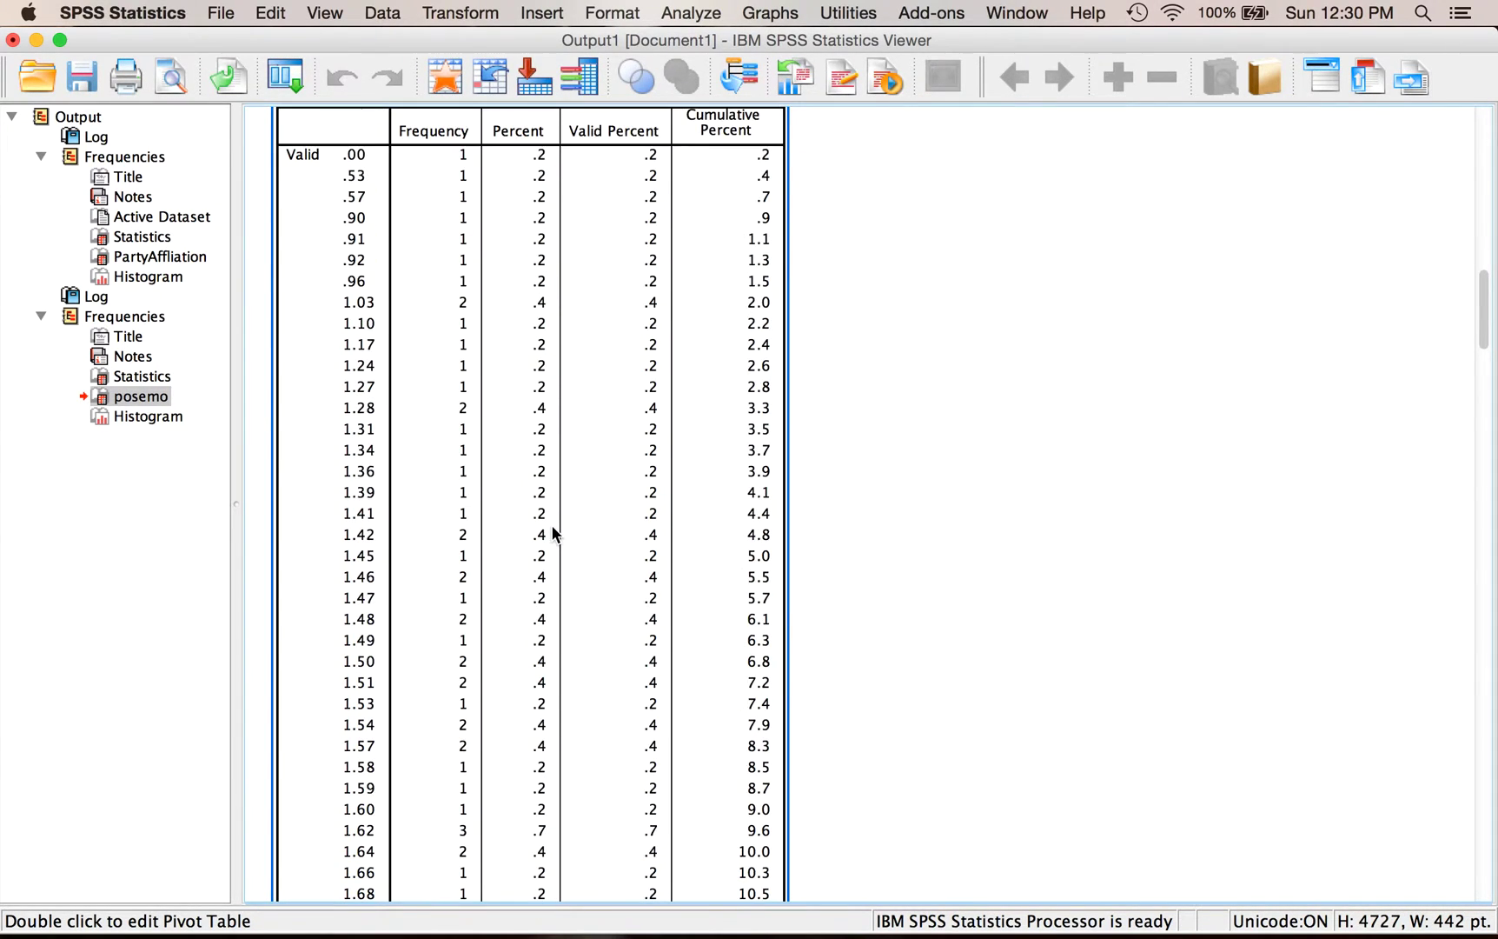
scroll(551, 524, up, 9)
scroll(550, 524, down, 20)
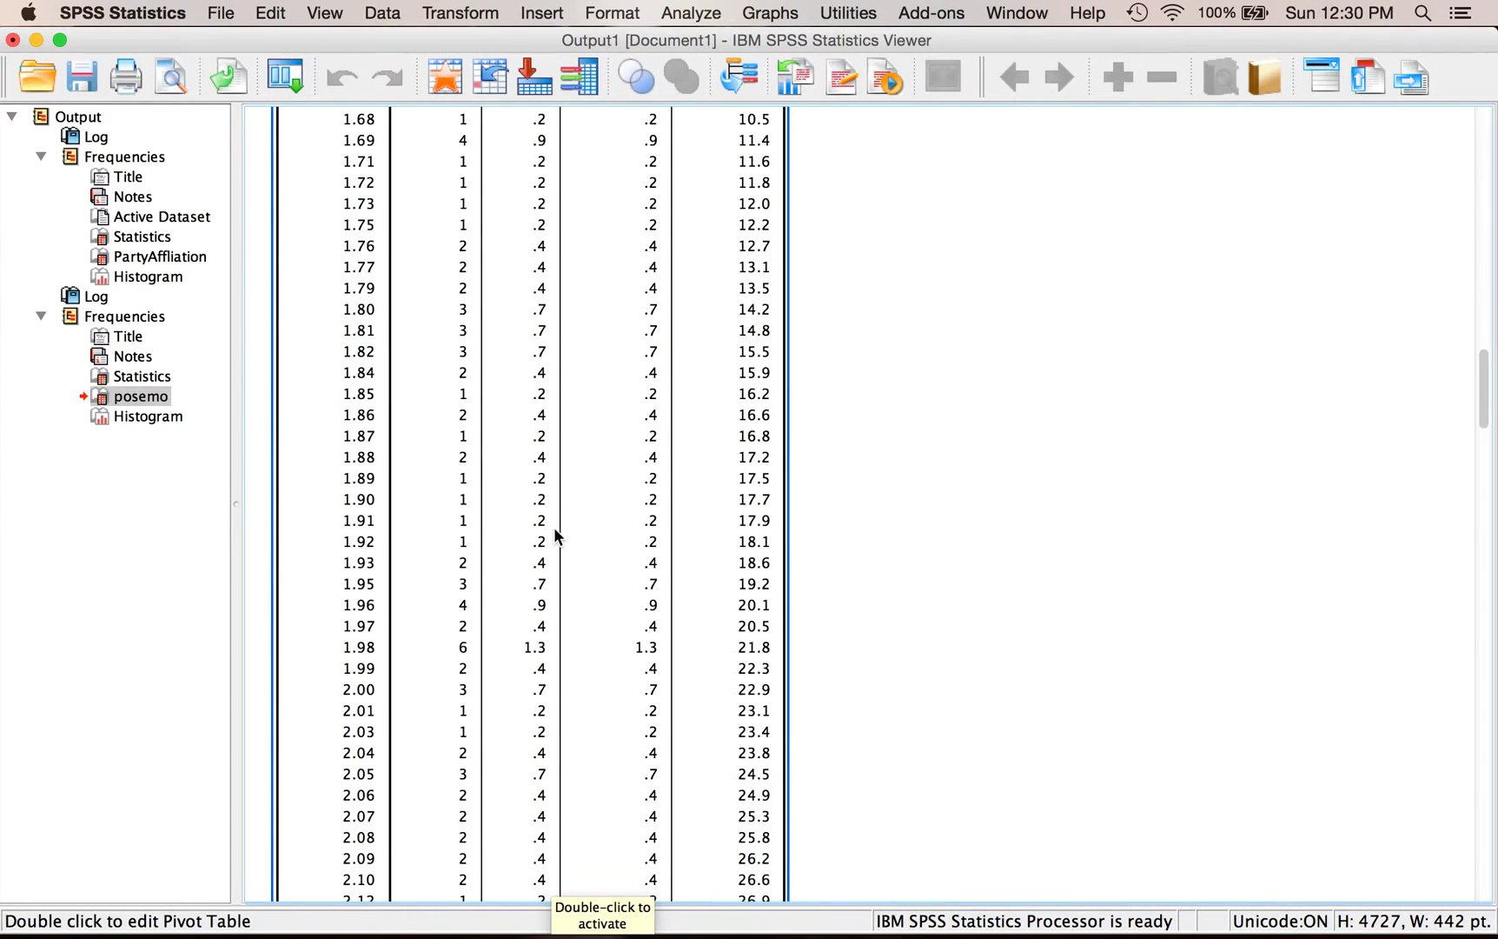
scroll(554, 530, down, 20)
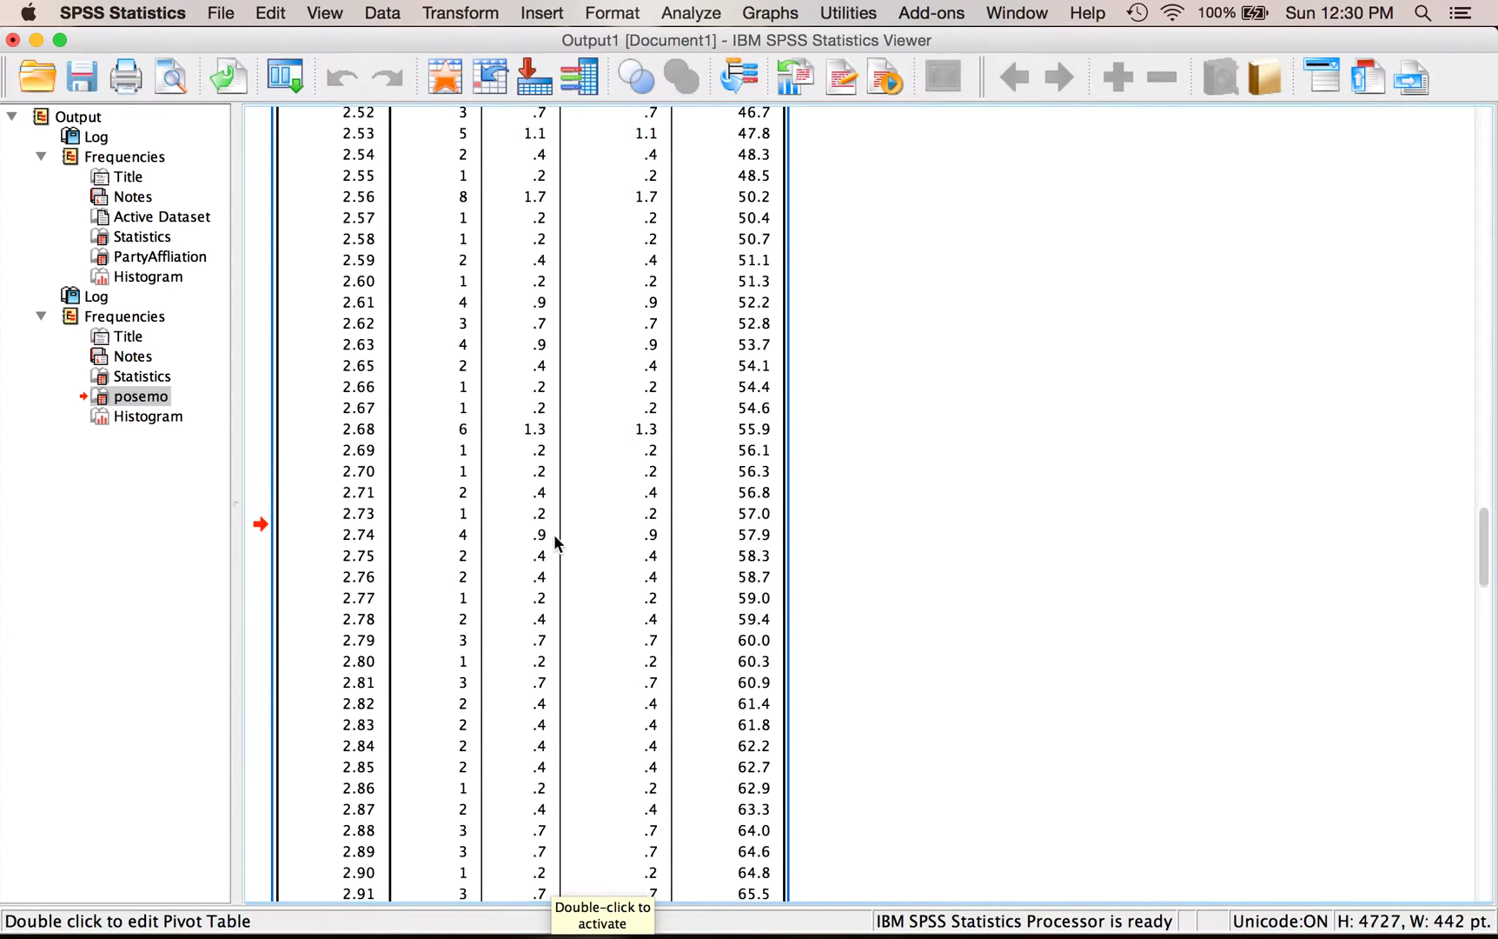
scroll(554, 539, down, 20)
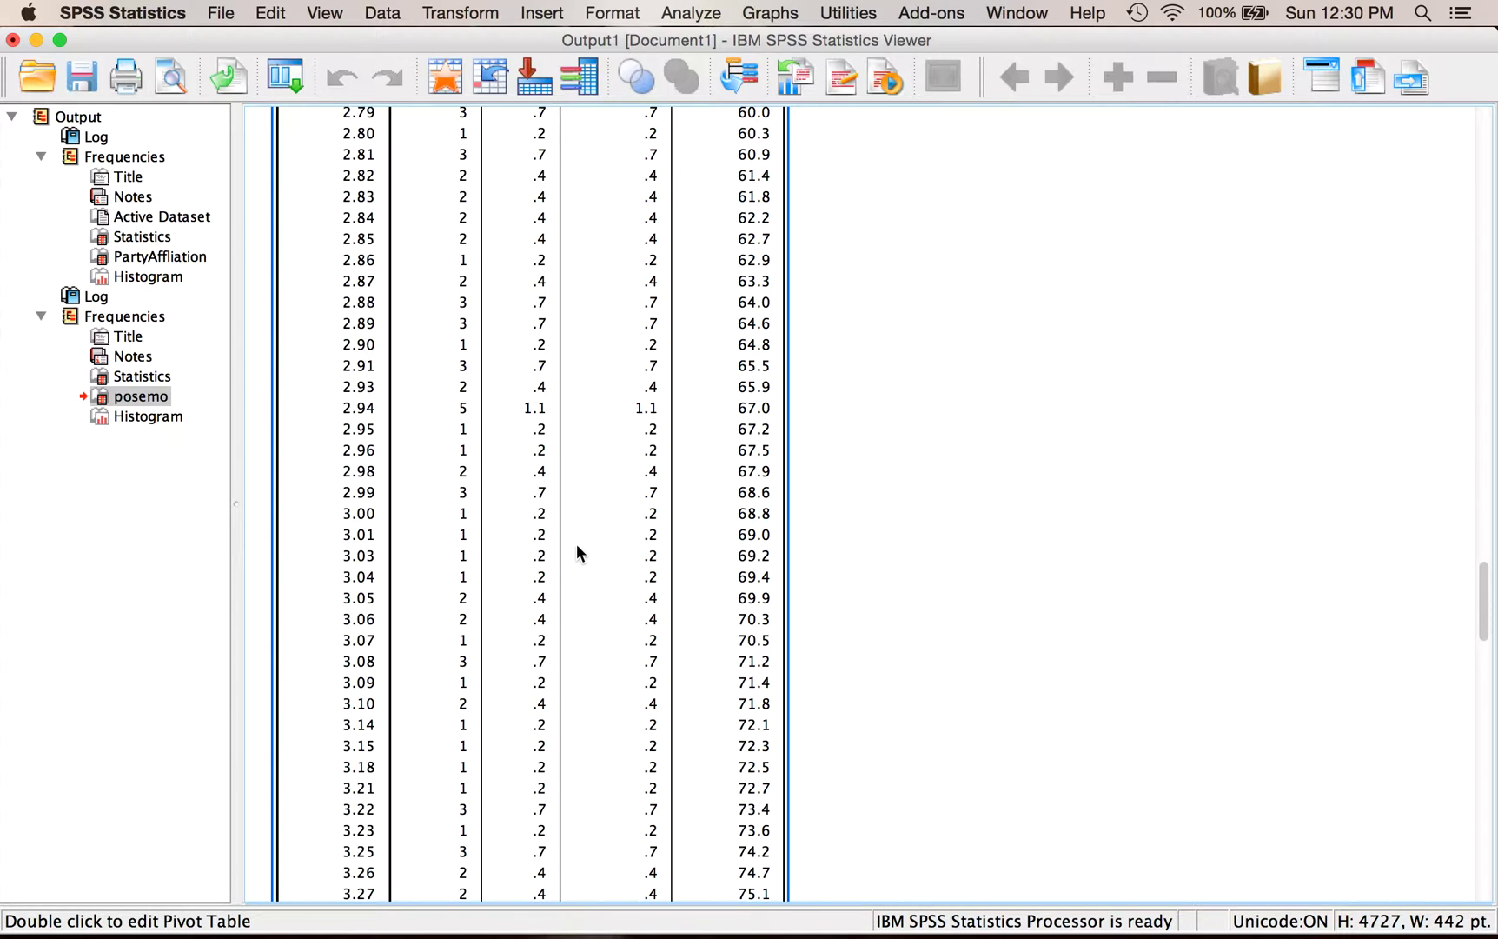
scroll(825, 543, down, 20)
scroll(826, 549, down, 20)
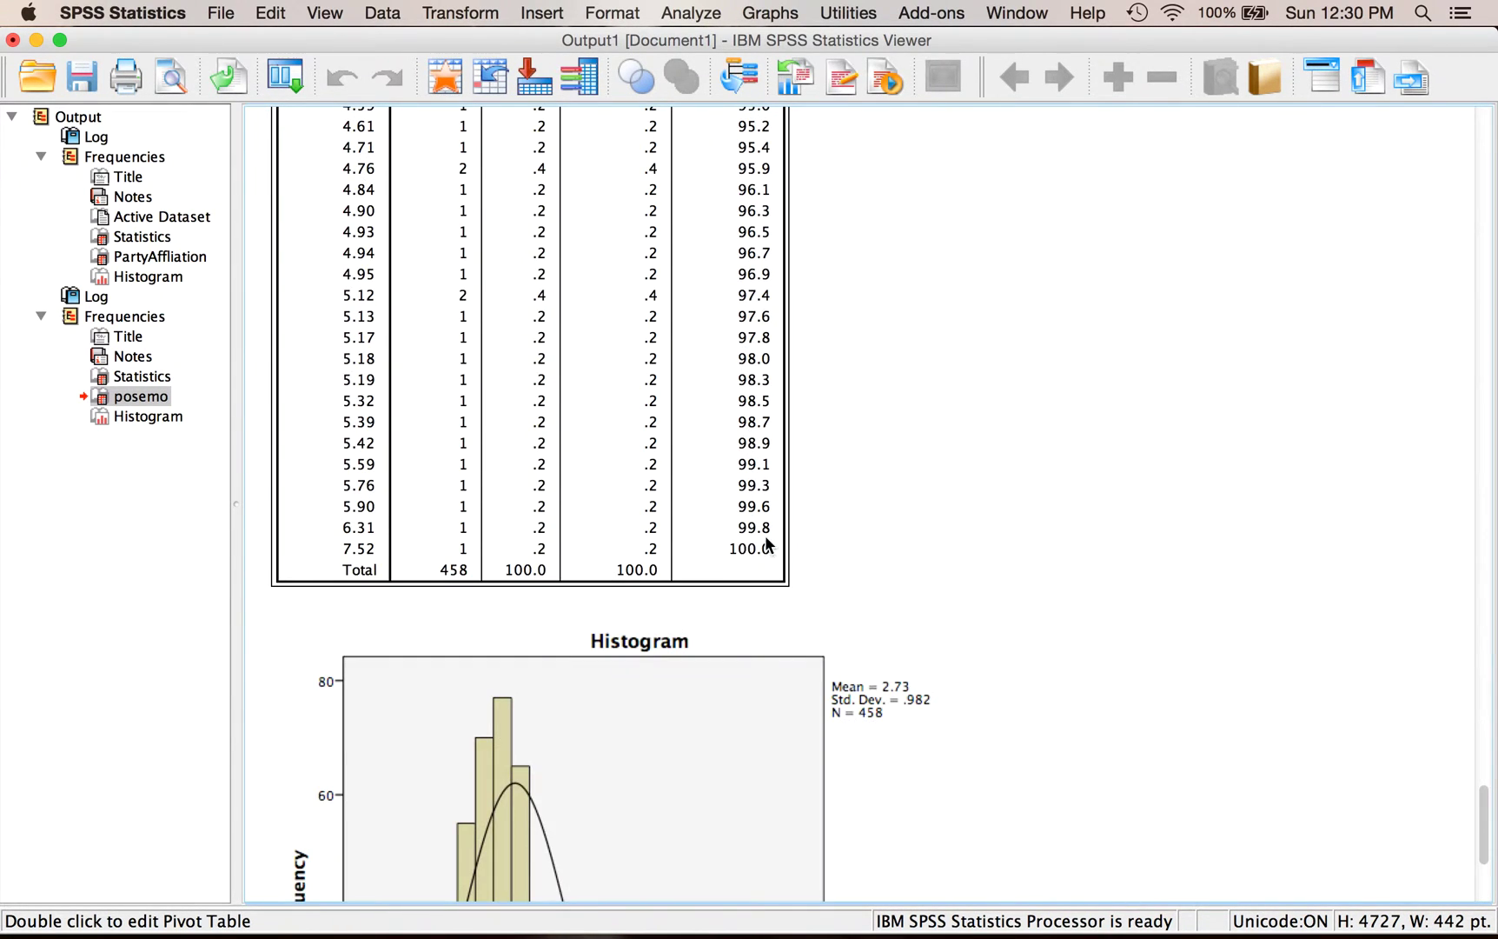
scroll(956, 552, down, 3)
scroll(1068, 563, down, 10)
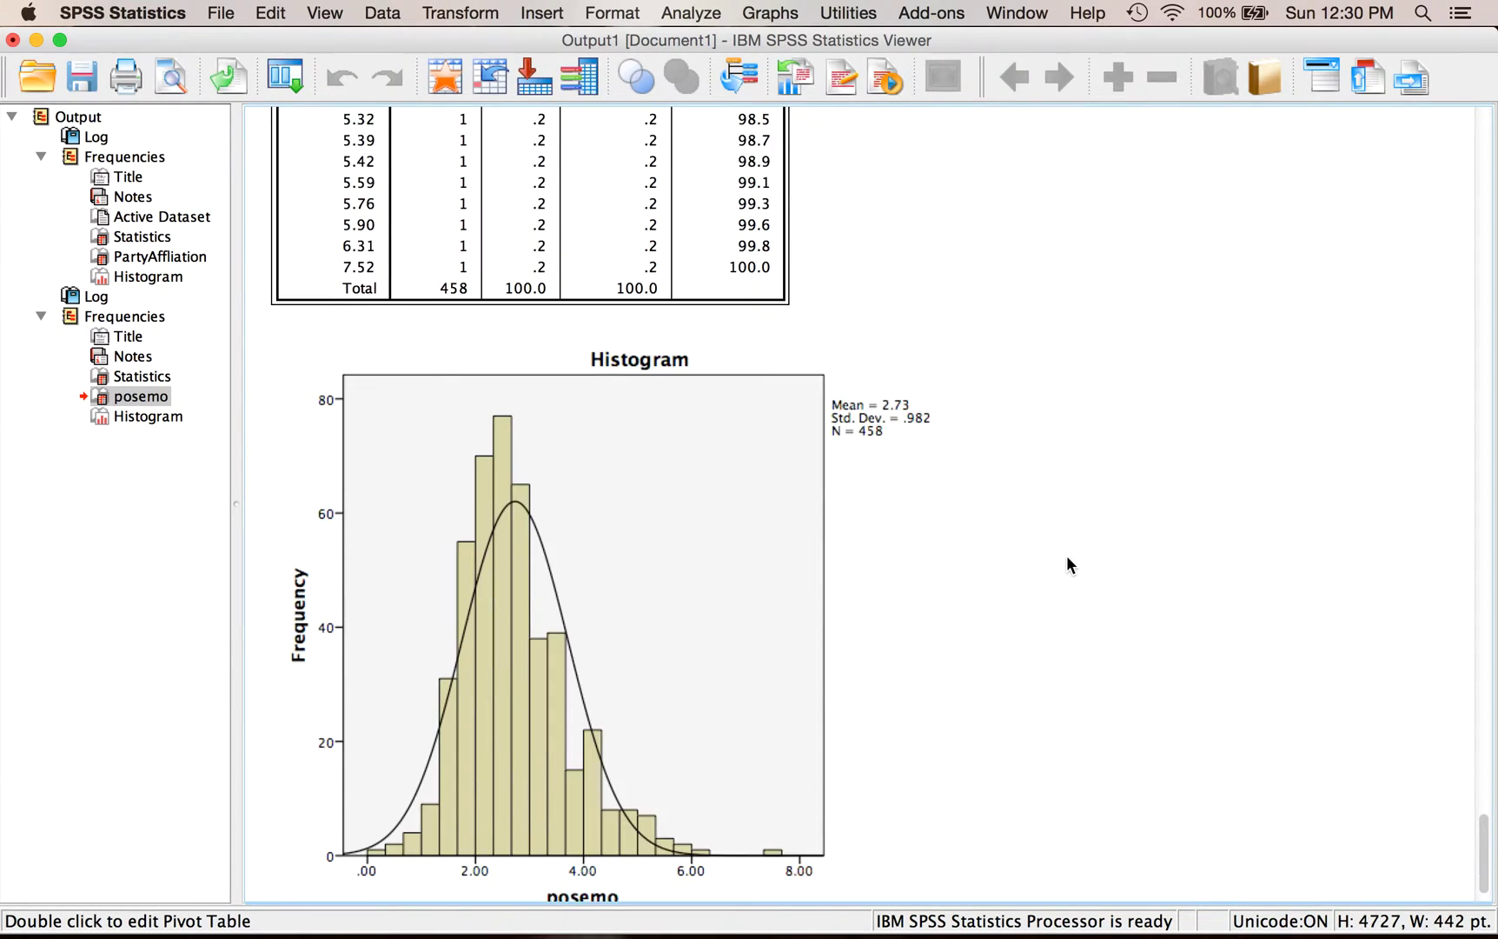
click(714, 740)
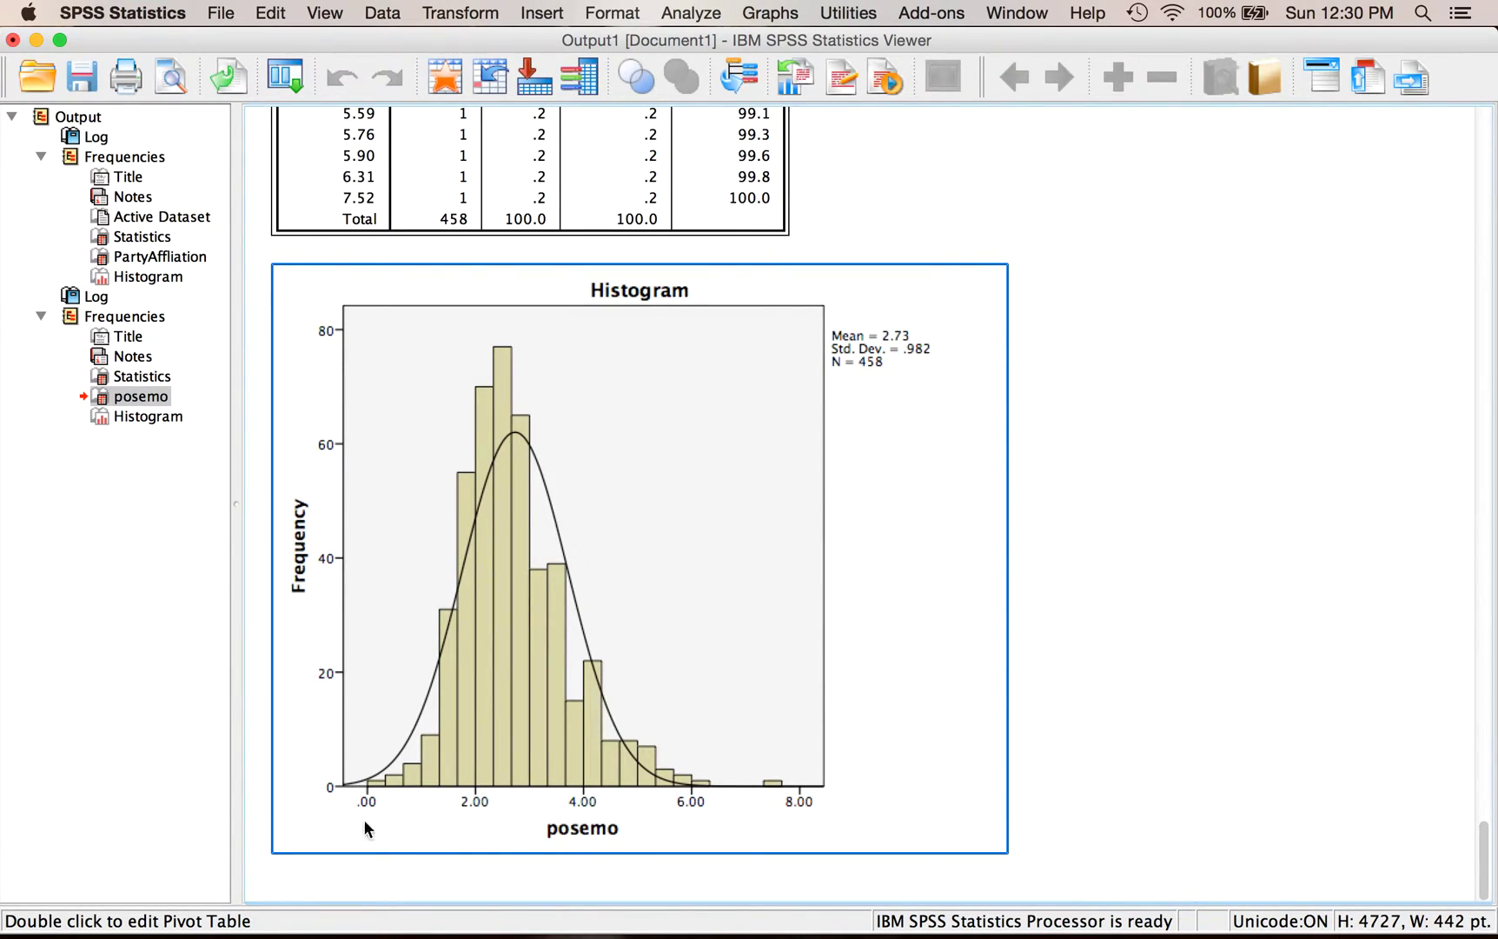
click(741, 865)
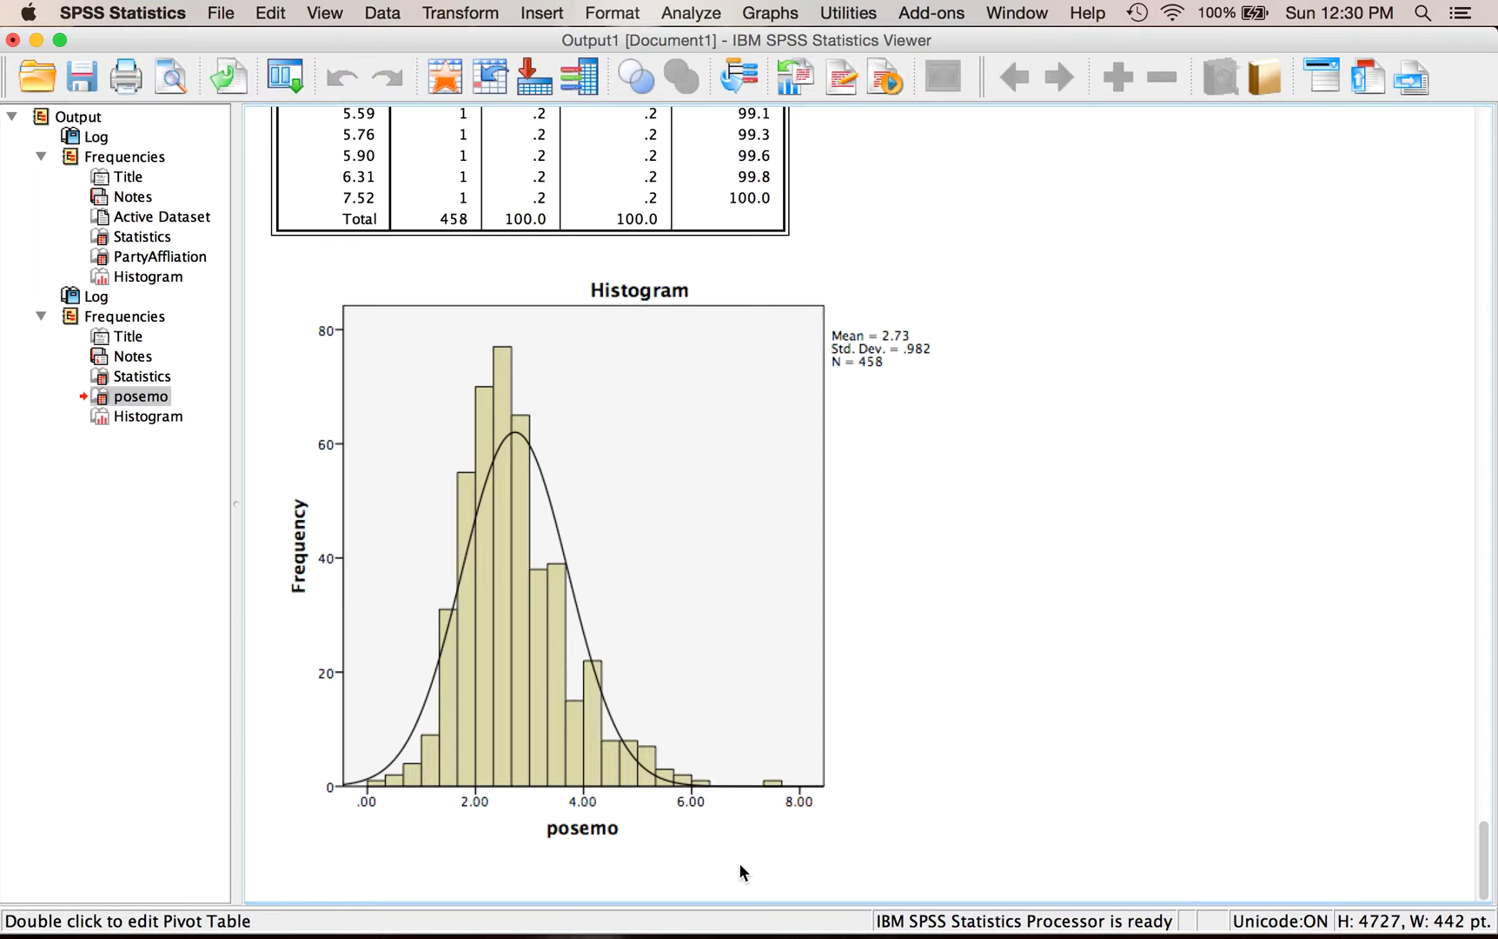
click(364, 802)
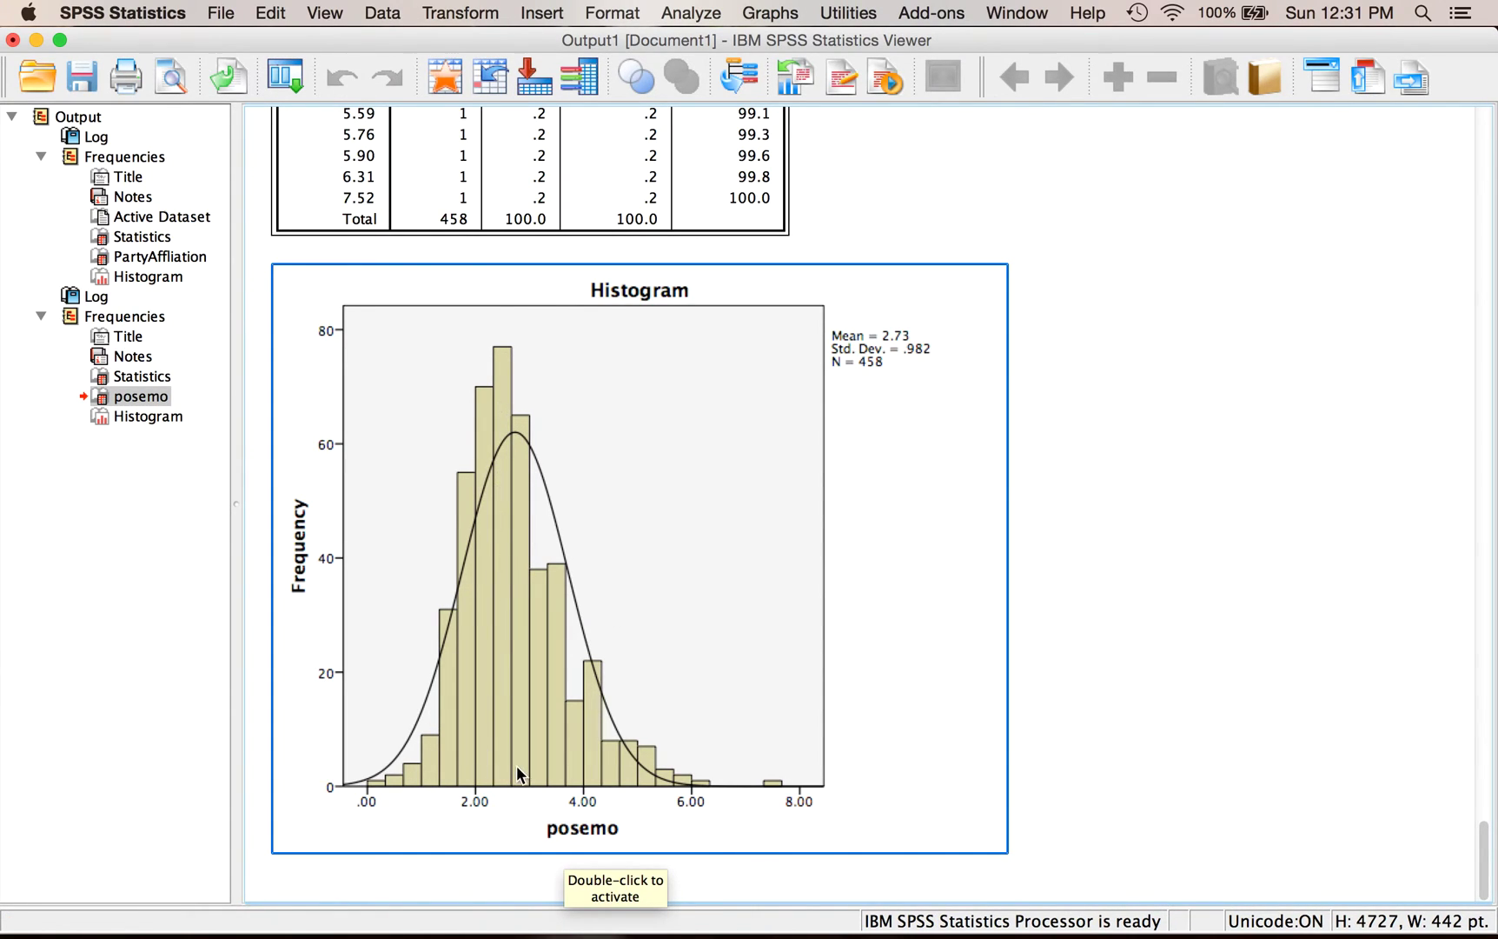
click(1017, 686)
scroll(1097, 661, up, 1)
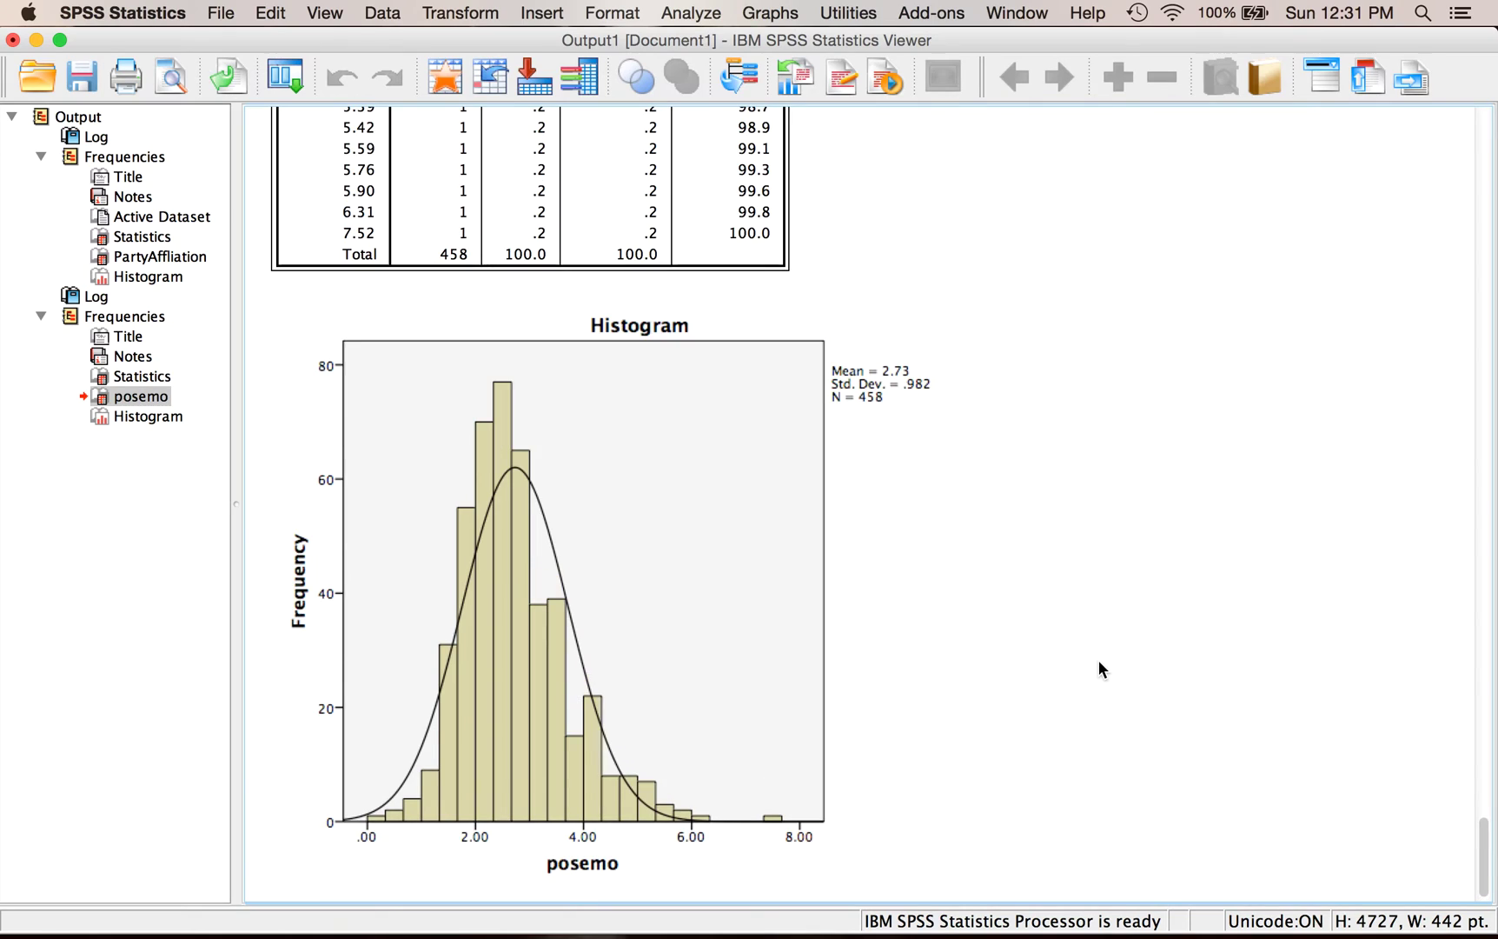